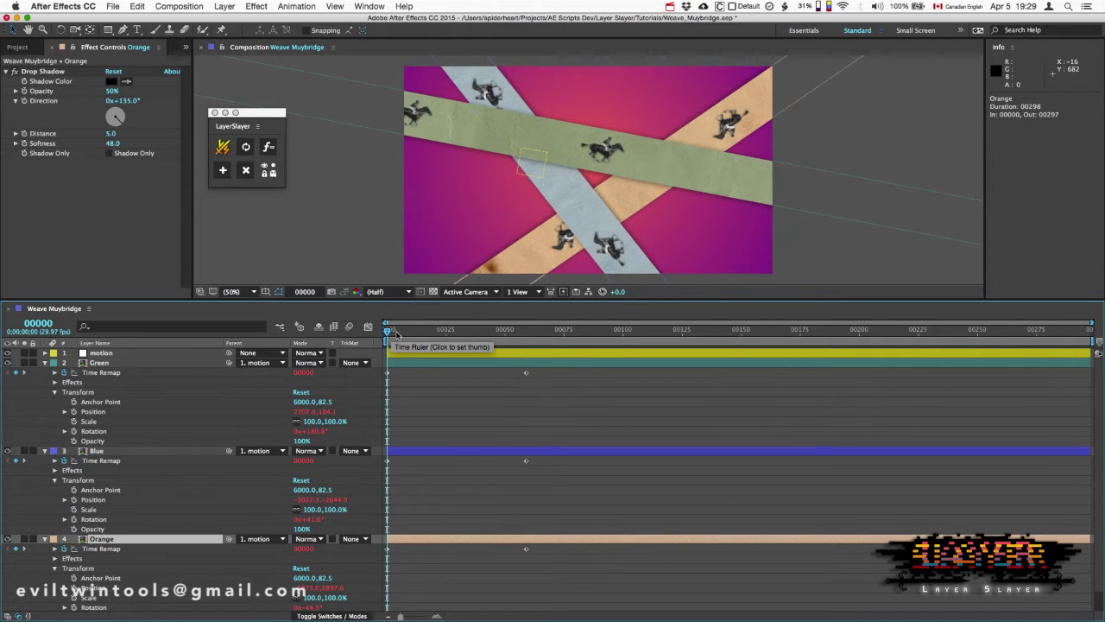
- Play back the composition and examine the Position and Rotation animation of the Green layer alongside the Blue and Orange layers
key("space")
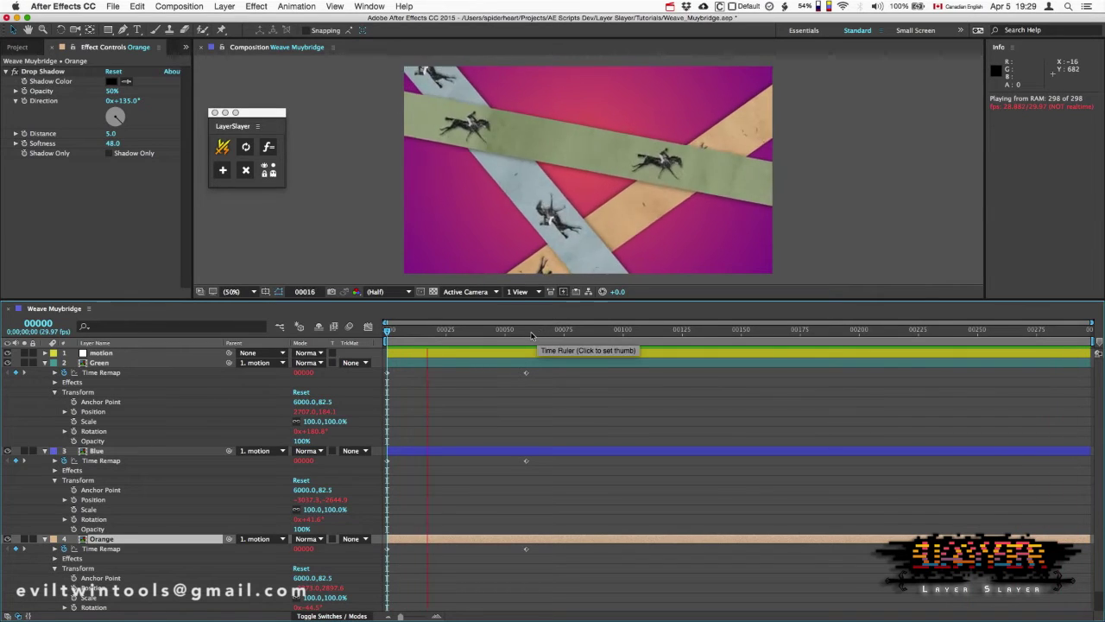
left_click(93, 411)
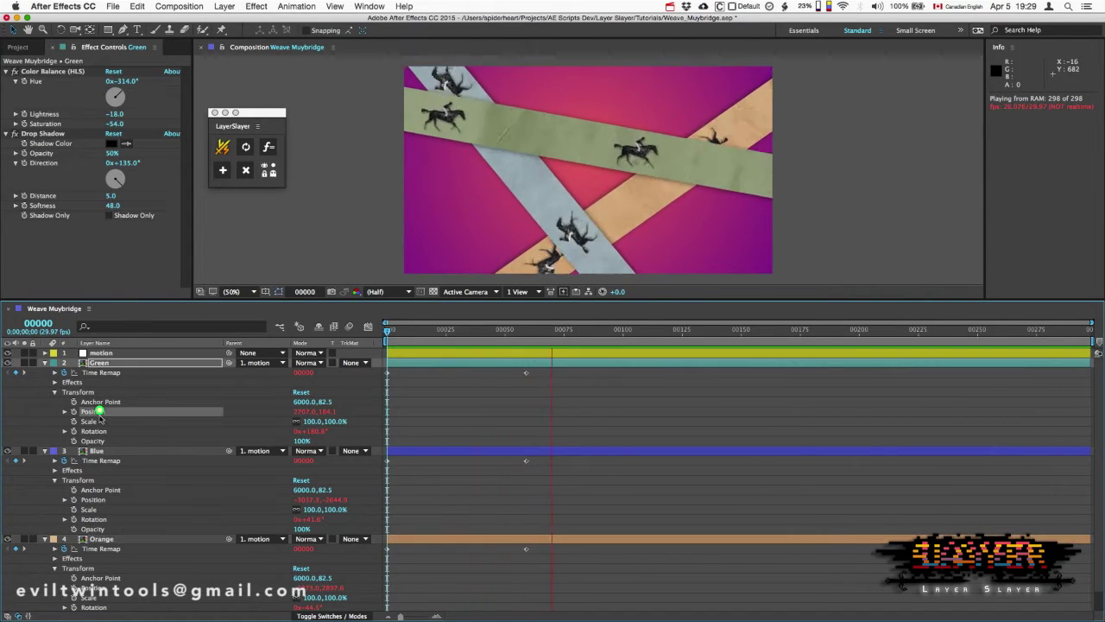
left_click(94, 432)
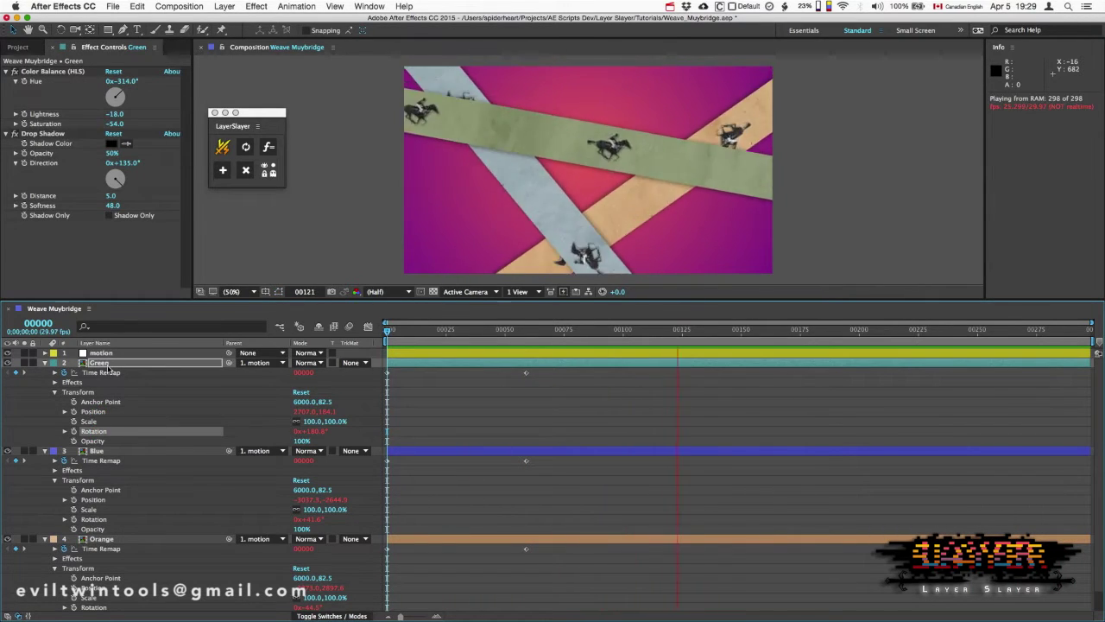
left_click(110, 450)
left_click(115, 540)
- Rotate the motion null to about 1x+157.3° and move it to about 554.9, 355.4 so the parented strips follow
mouse_move(533, 164)
left_mouse_down()
mouse_move(524, 174)
mouse_move(493, 164)
mouse_move(518, 167)
mouse_move(525, 123)
mouse_move(501, 183)
mouse_move(525, 155)
left_mouse_up()
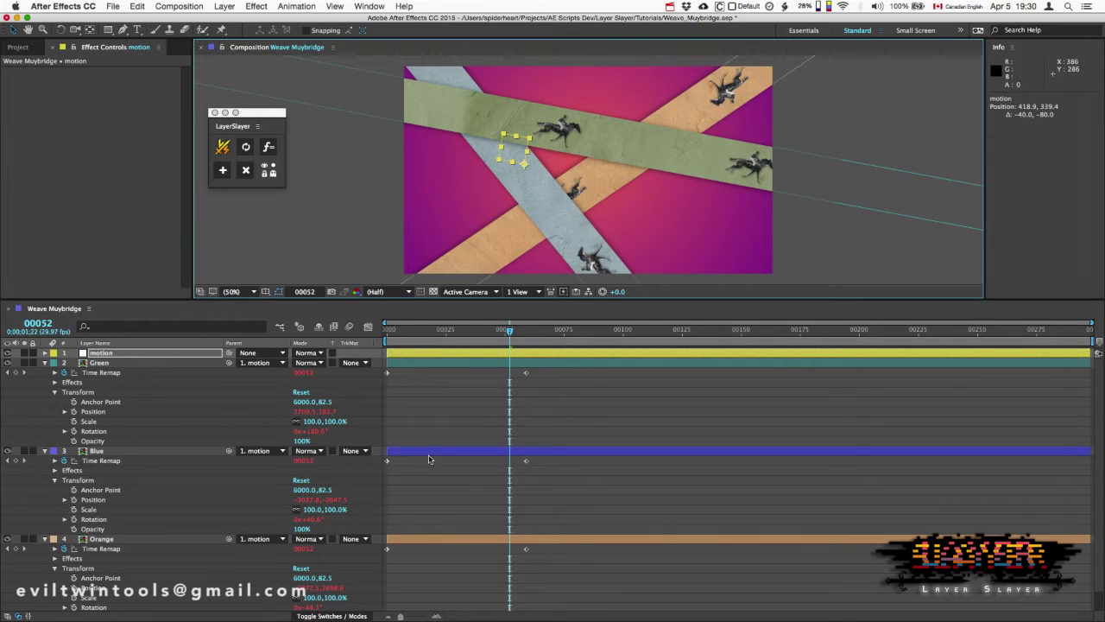
left_click(108, 362)
left_click(102, 353)
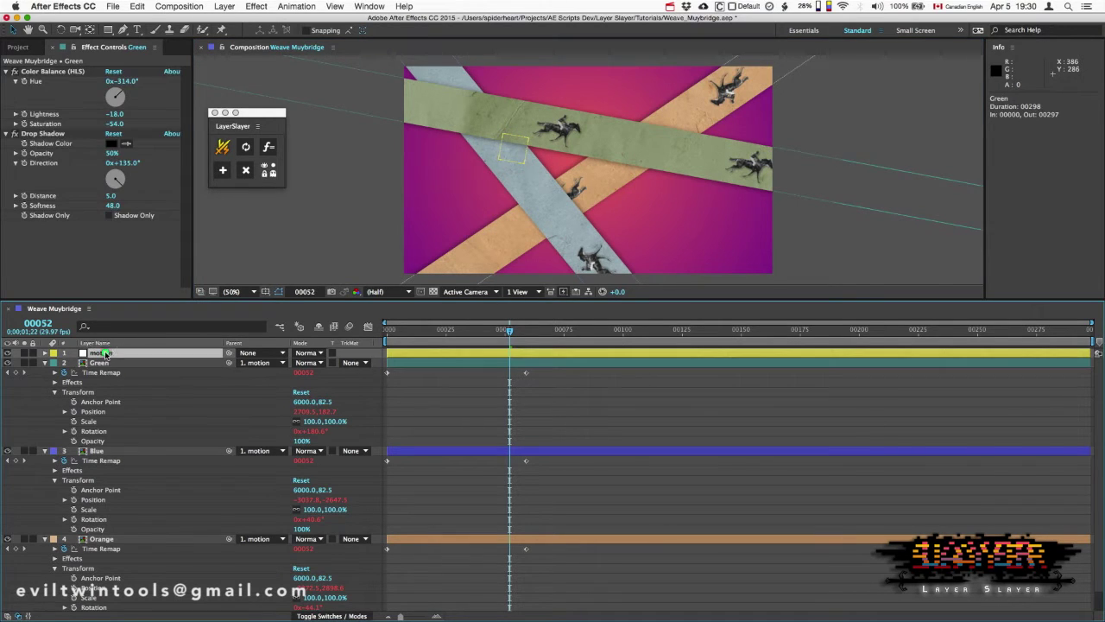
left_click_drag(513, 136, 531, 153)
key("w")
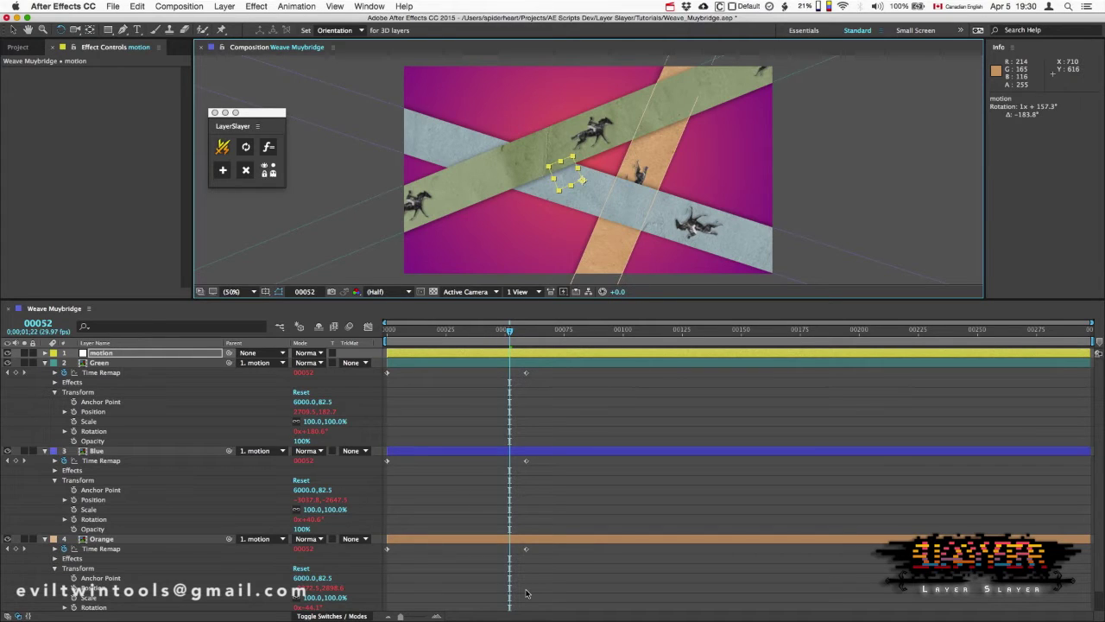
key("v")
left_click_drag(563, 176, 543, 164)
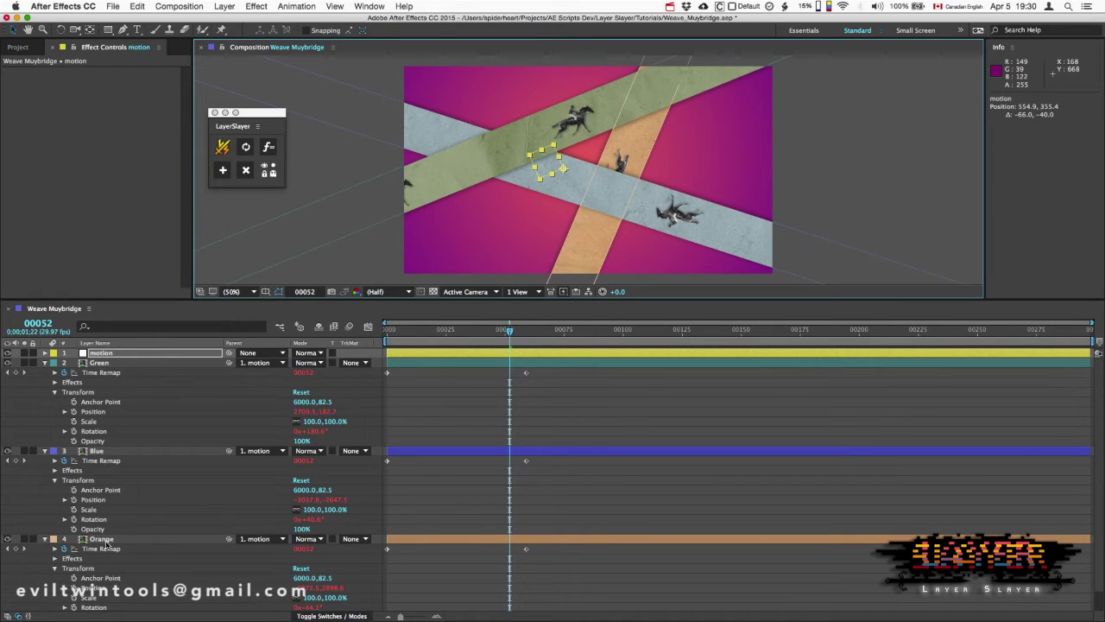
- Add a LayerSlayer copy of the Orange layer and extend its in point to frame 0
left_click(101, 539)
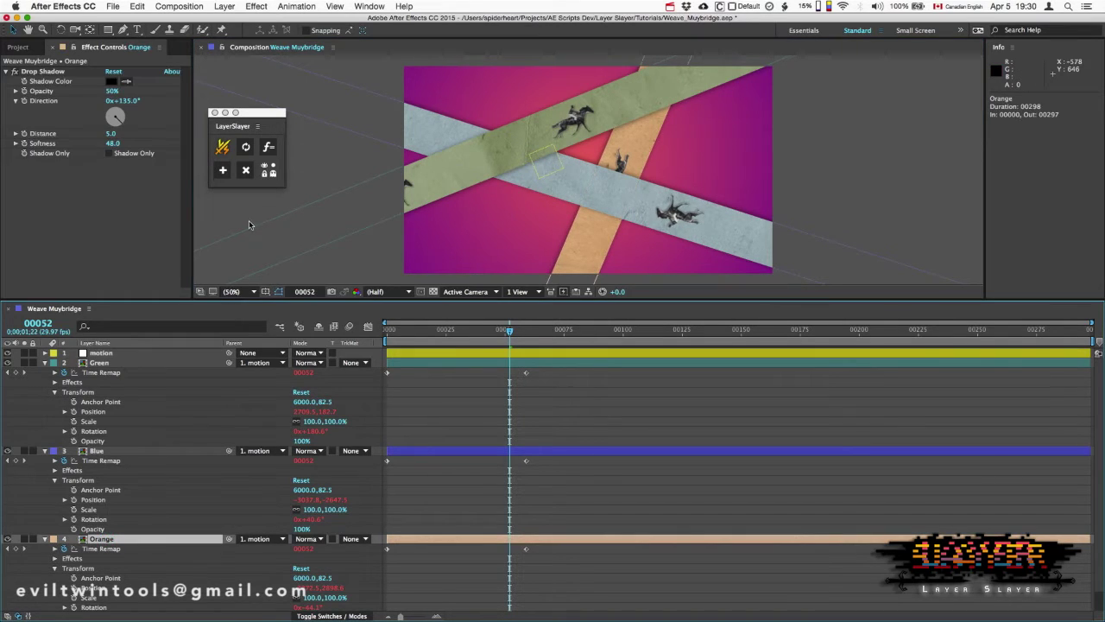
left_click(224, 172)
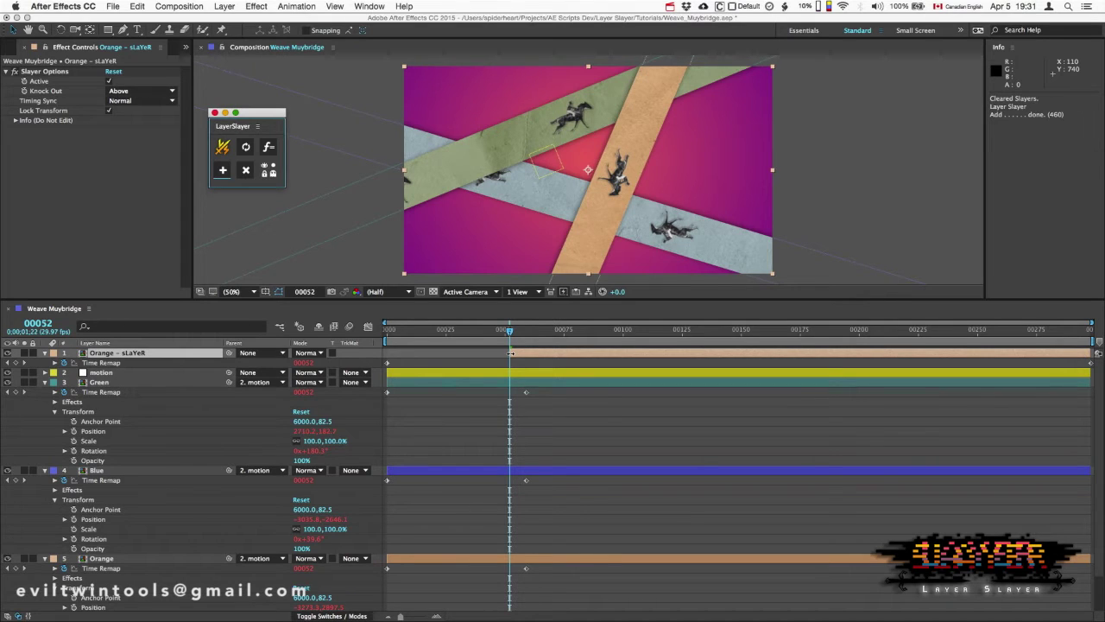
left_click_drag(510, 353, 387, 353)
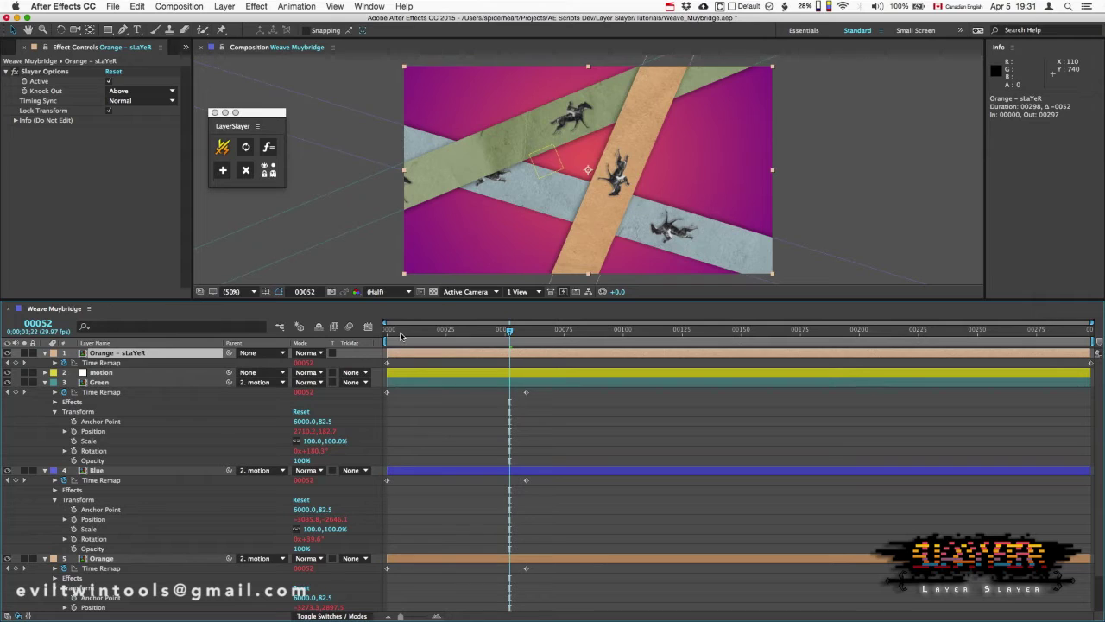
- Disable the LS – Knock Out effect on the original Orange layer
left_click(102, 561)
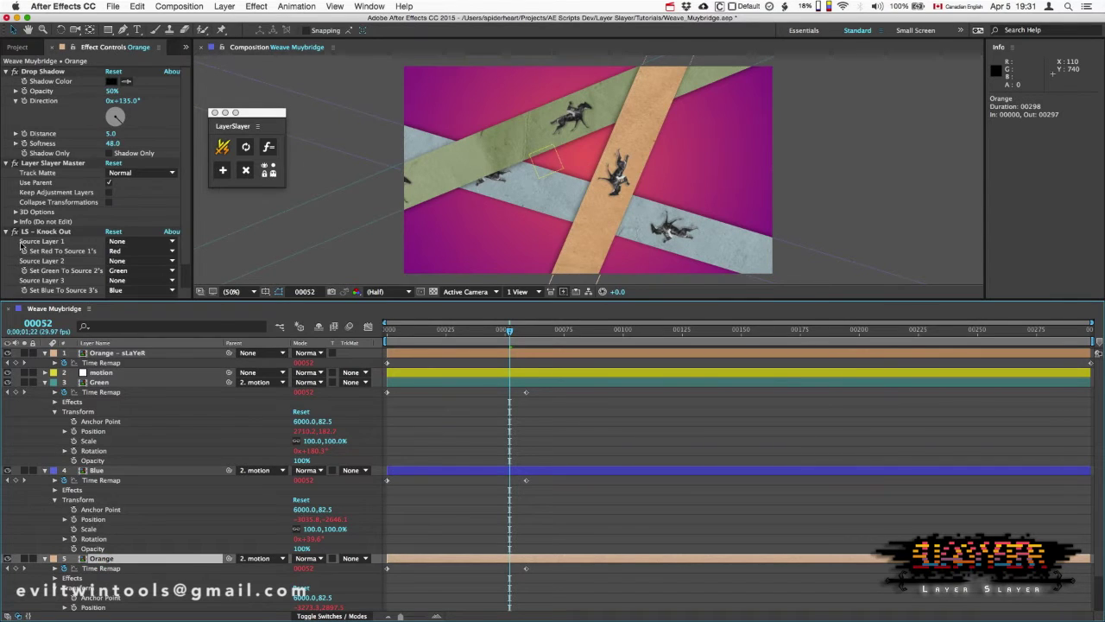
left_click(15, 234)
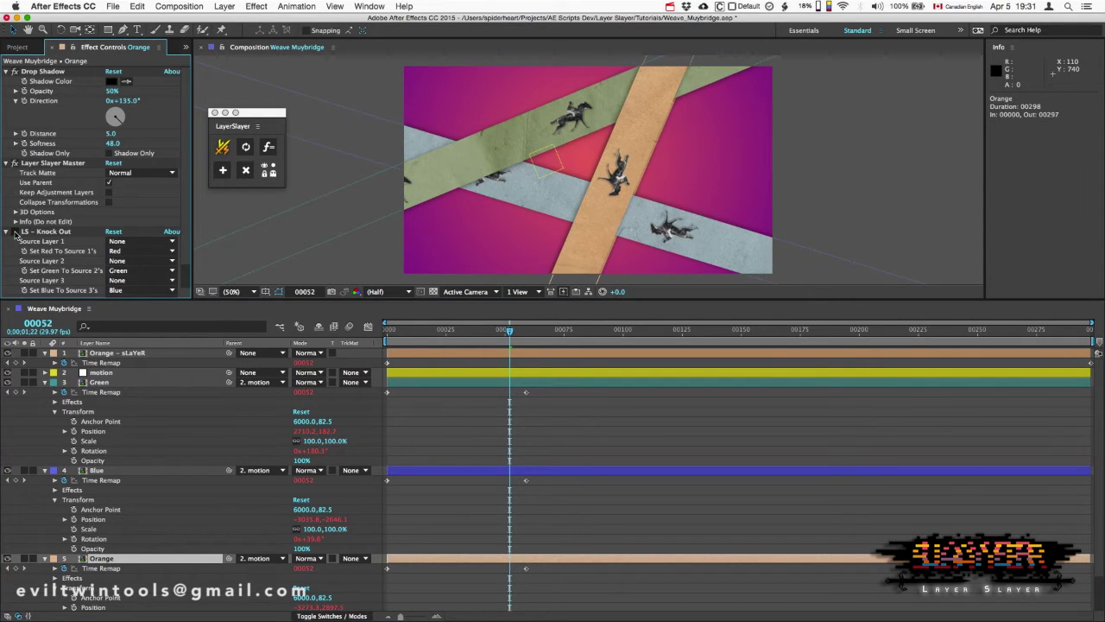
left_click(510, 331)
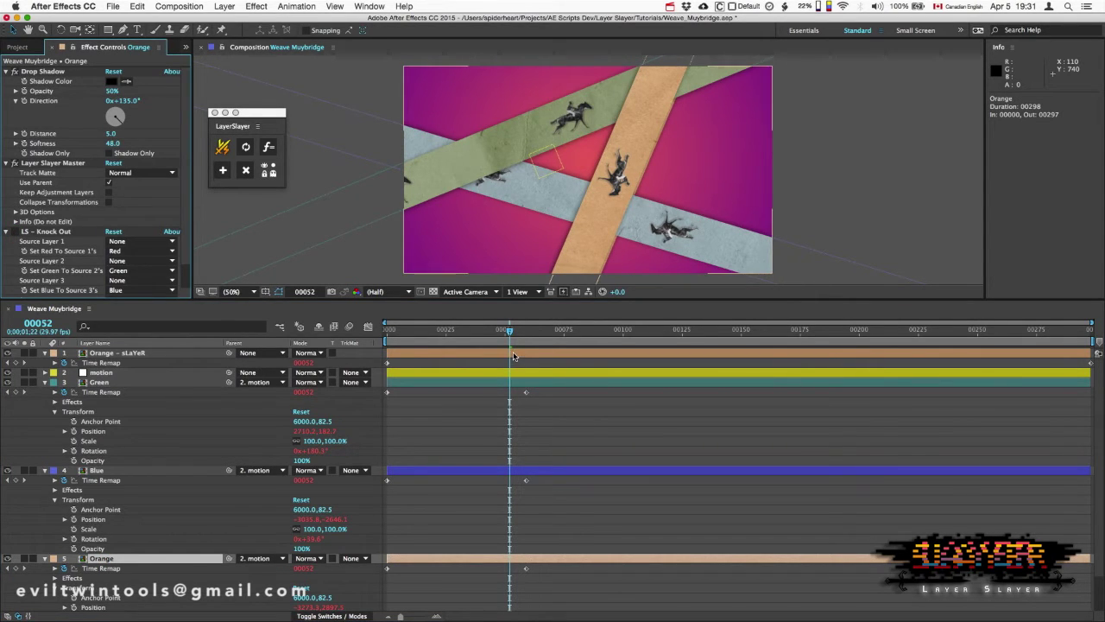
- Move to frame 36 and run the LayerSlayer update on the original Orange layer
left_click(514, 355)
left_click_drag(508, 331, 472, 335)
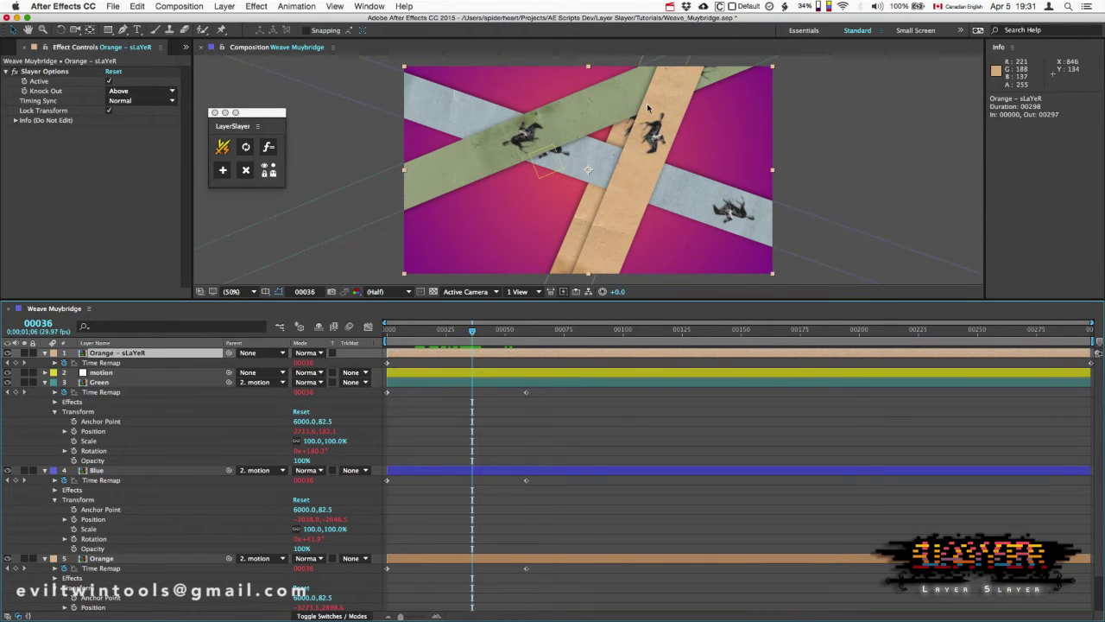
left_click(461, 559)
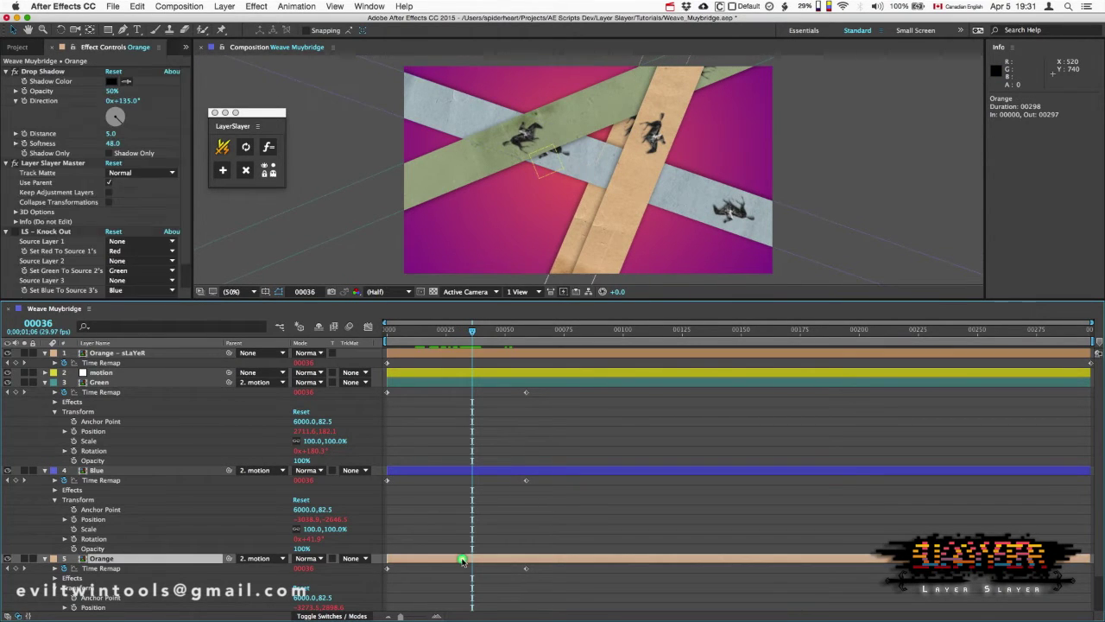
left_click(247, 149)
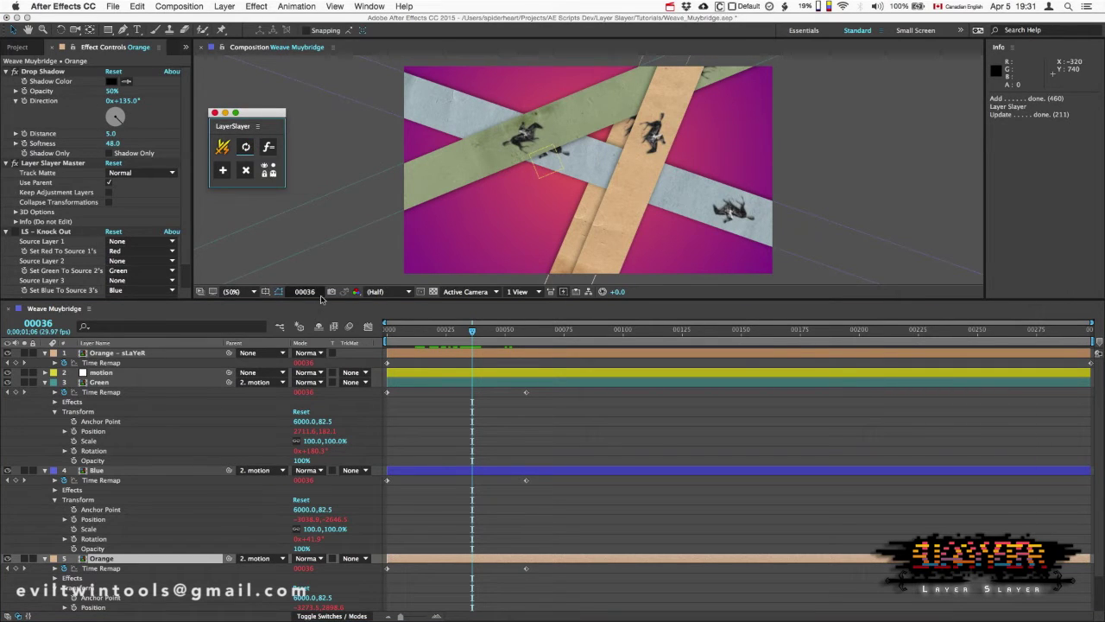
- Reveal the wiggle expressions on the Orange layer's Position and Rotation and enlarge the Position expression field
scroll(178, 483, "down", 2)
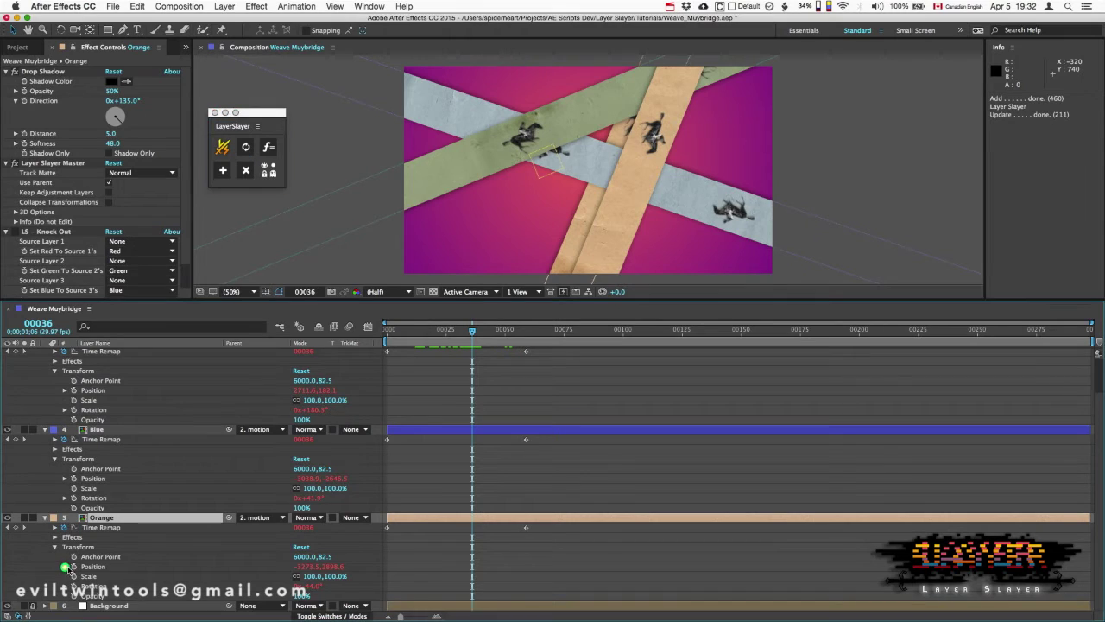
left_click(65, 567)
left_click(64, 586)
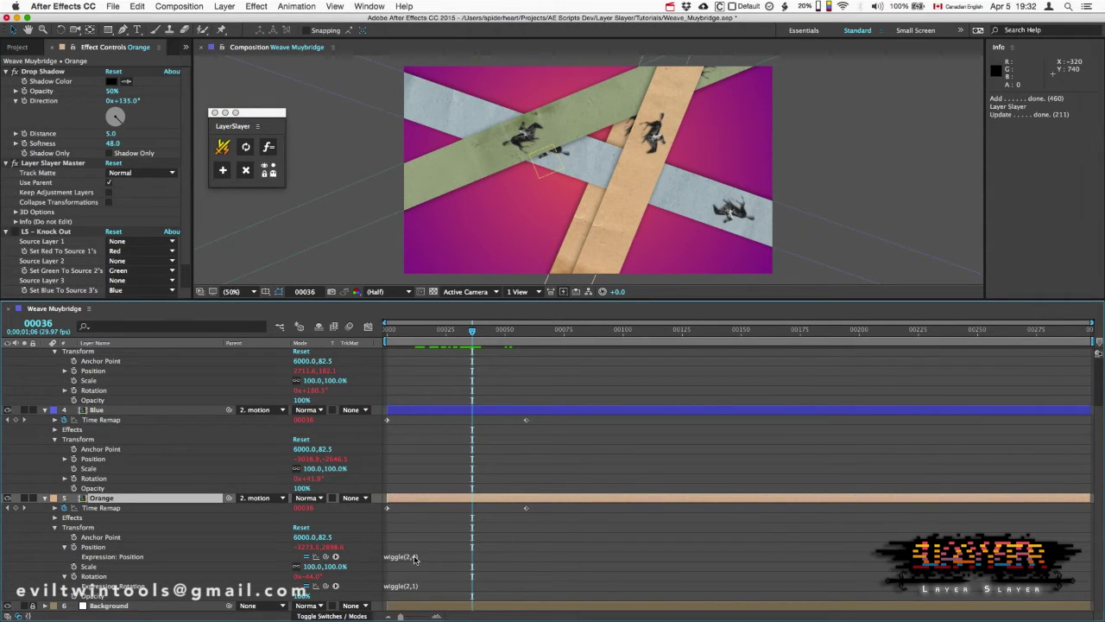
left_click(436, 561)
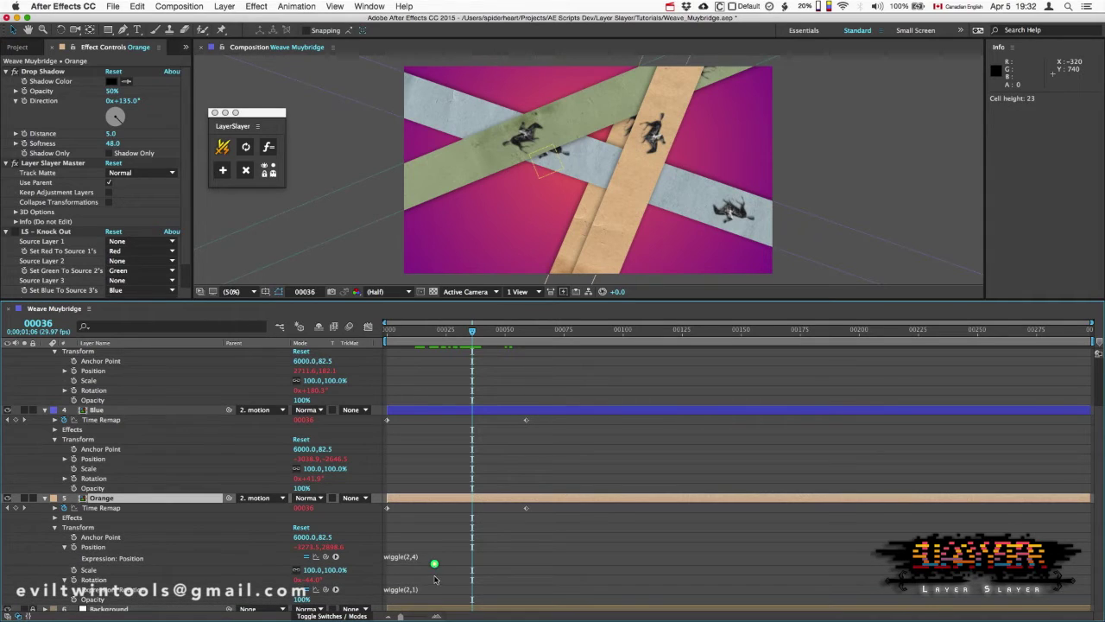
left_click(428, 527)
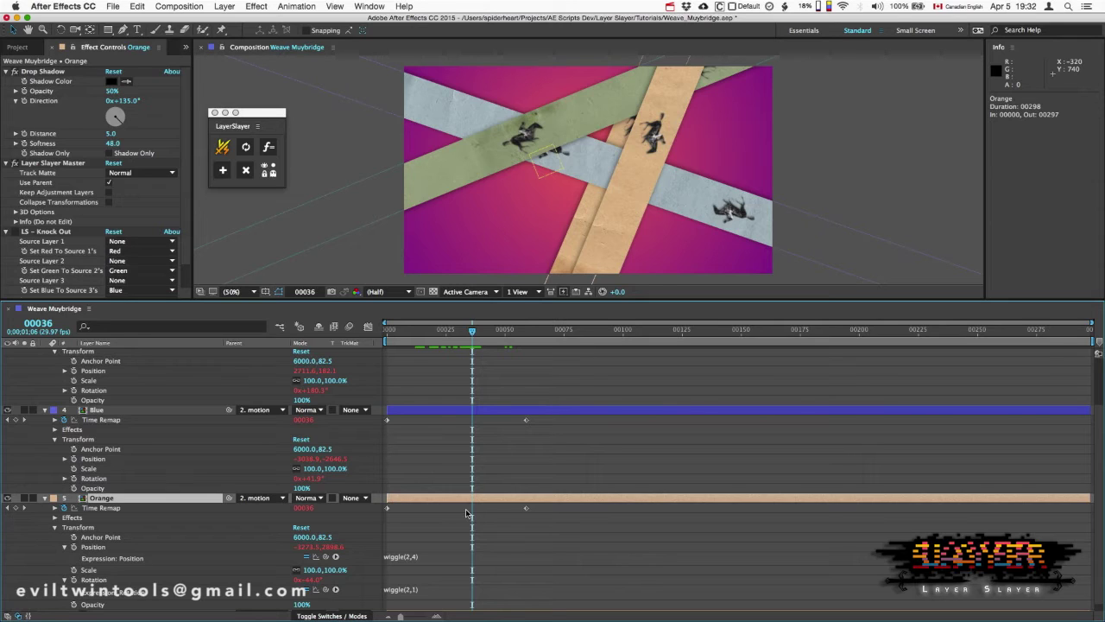
- Add LayerSlayer live links to the Orange layer's Position and Rotation, then update its slayer
left_click(97, 549)
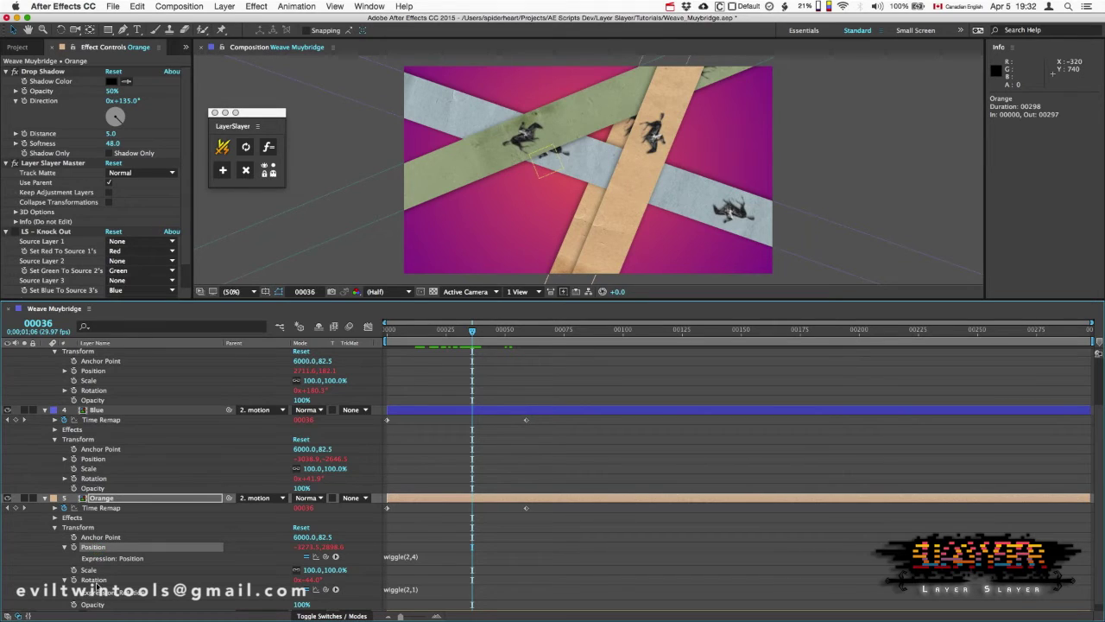
left_click(95, 580, "shift")
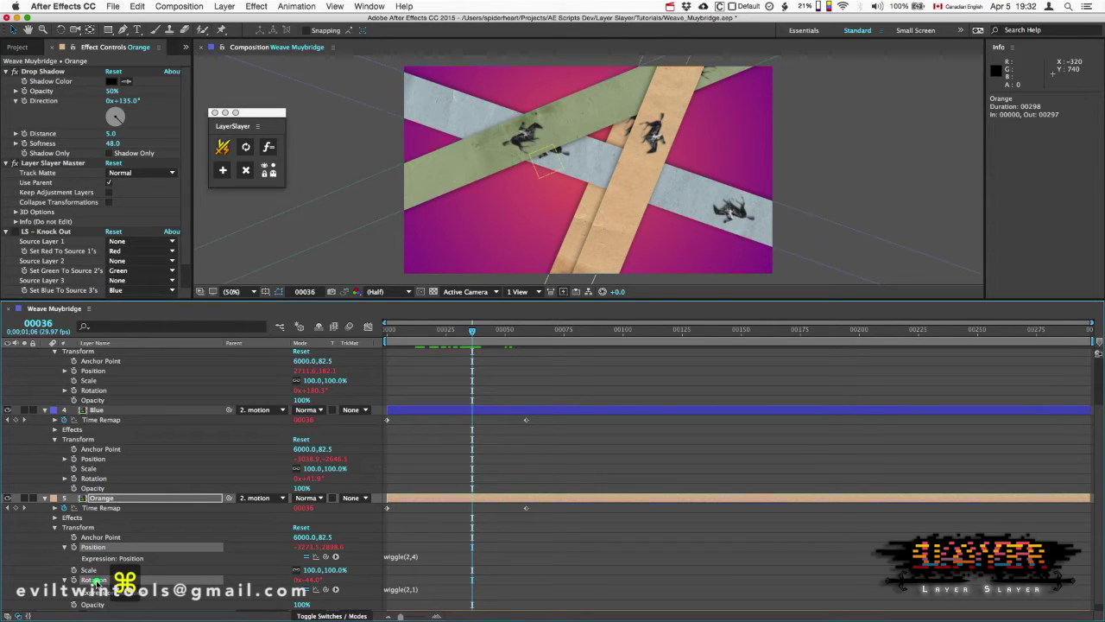
left_click(270, 147)
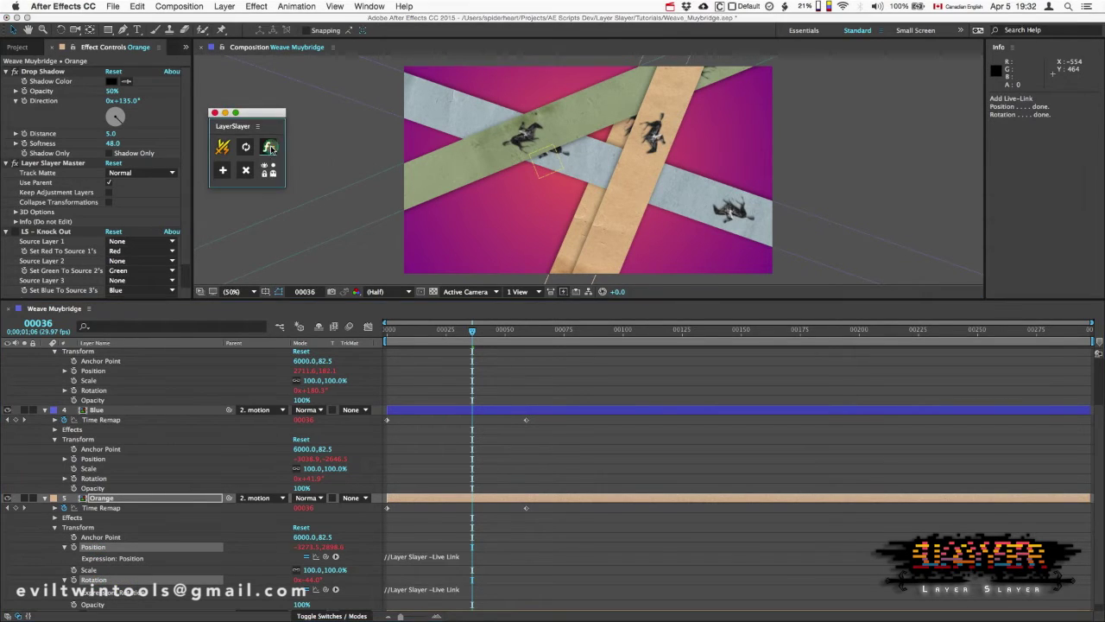
left_click(246, 148)
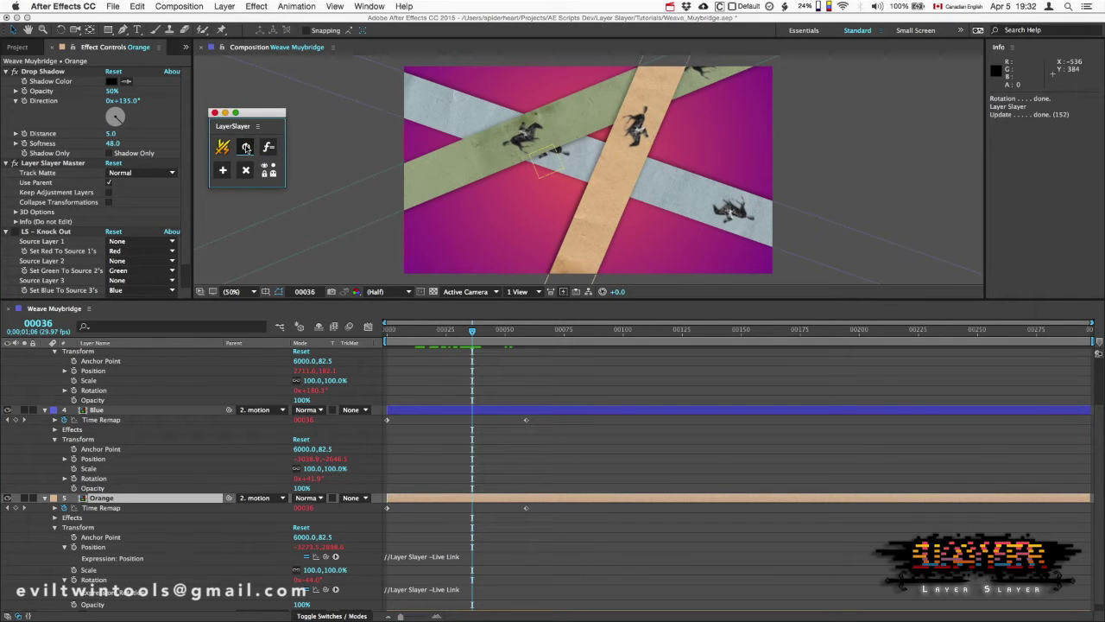
- Scrub to frame 20 and check that the Orange strip and its slayer copy stay aligned
left_click_drag(472, 330, 433, 346)
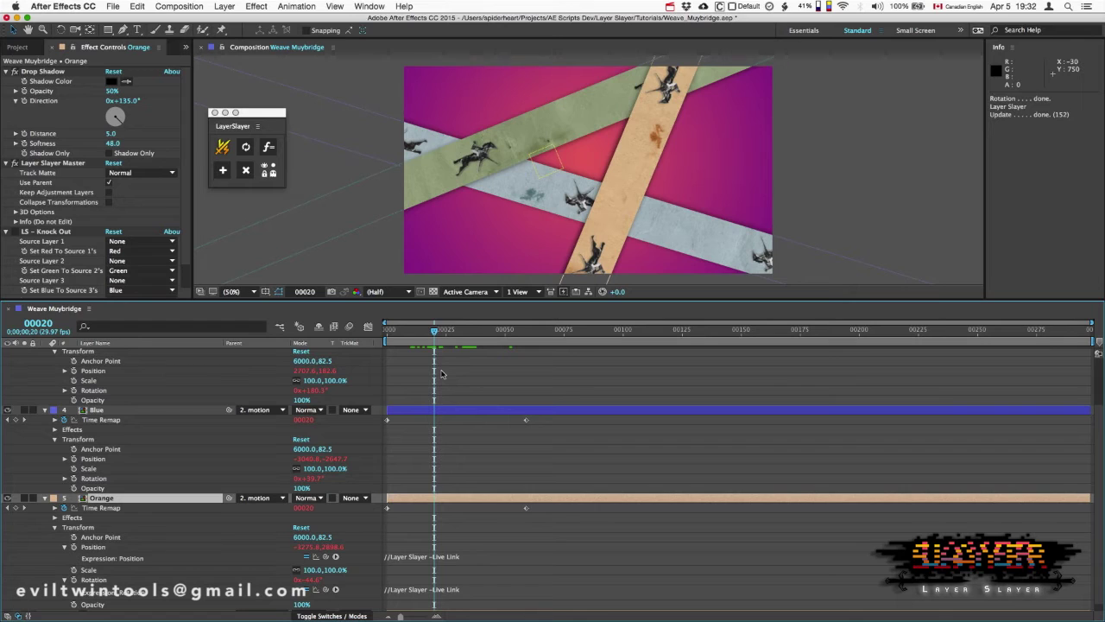
left_click(94, 547)
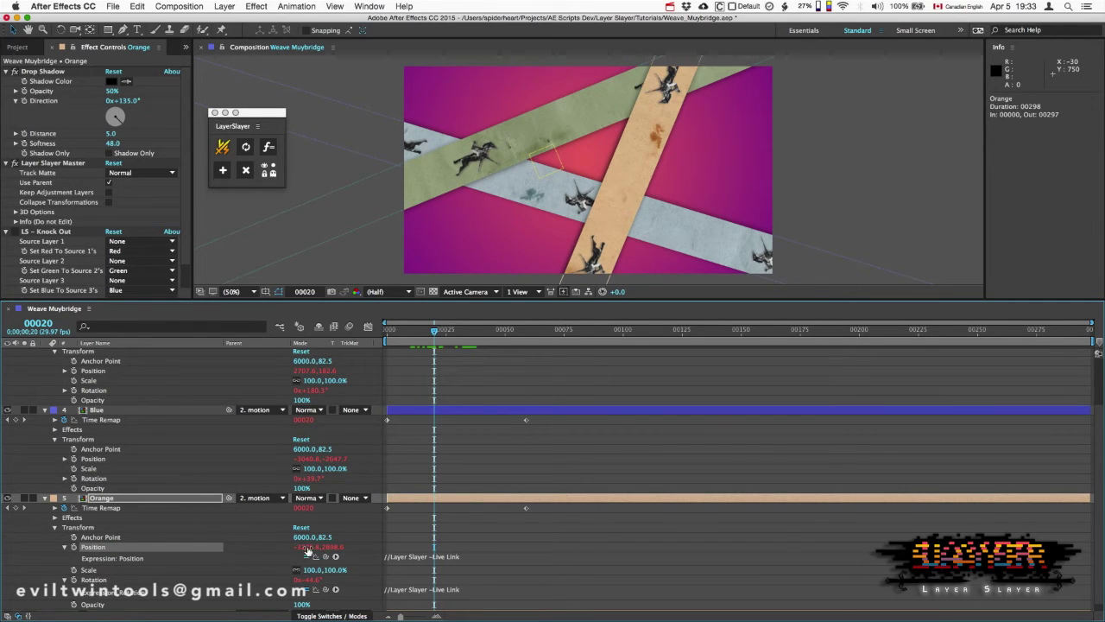
left_click(101, 498)
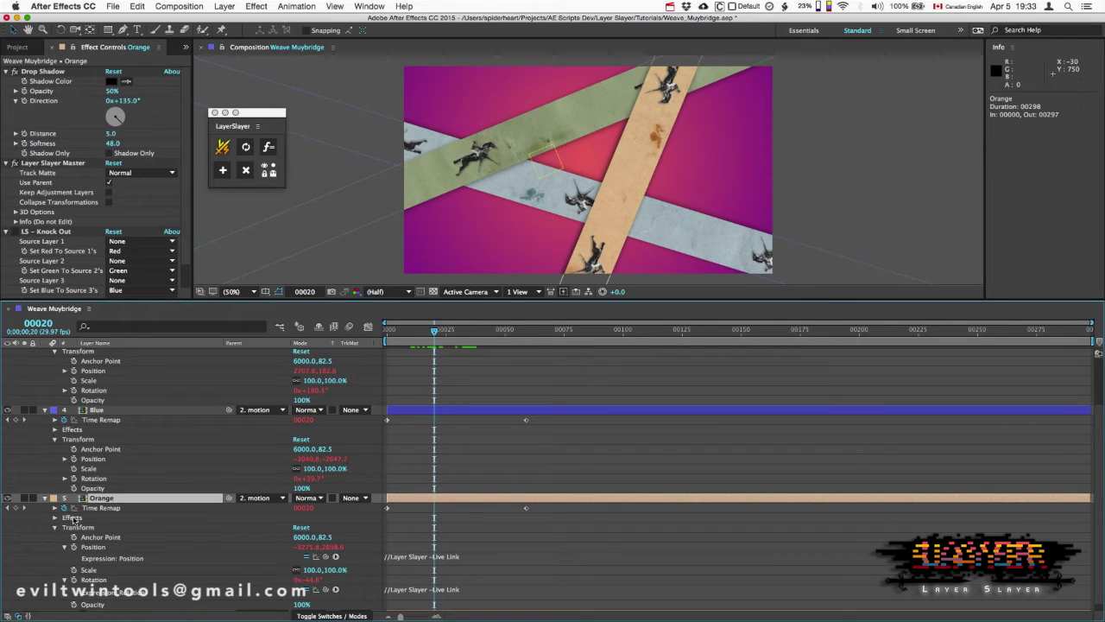
- Add LayerSlayer live links to Position and Rotation of the Green and Blue layers, then update the slayers
left_click(90, 458)
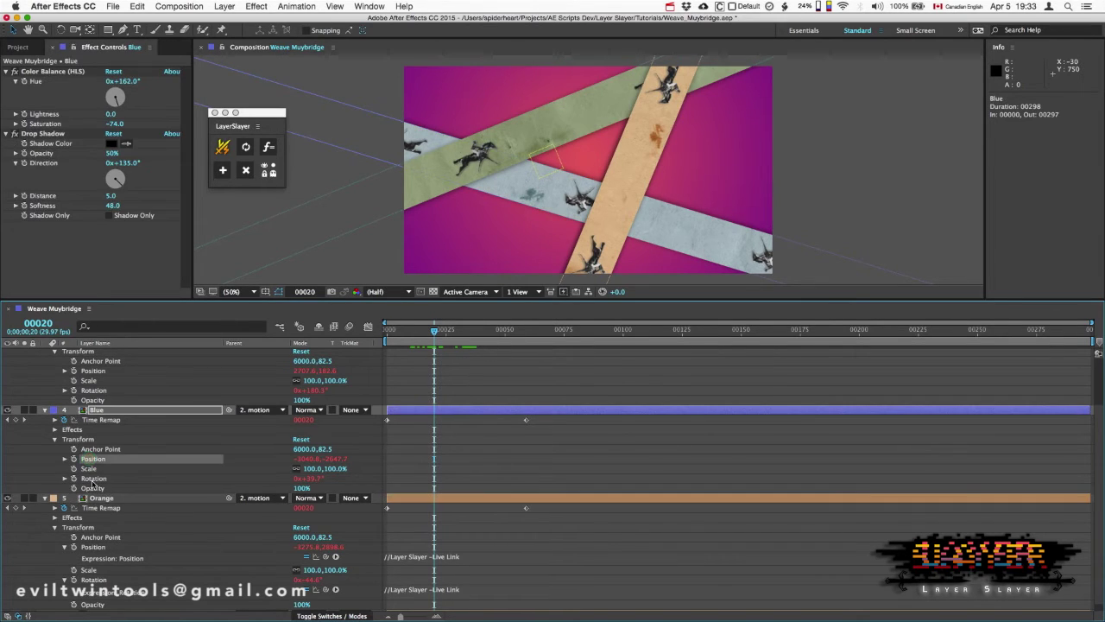
left_click(92, 477, "super")
left_click(95, 371)
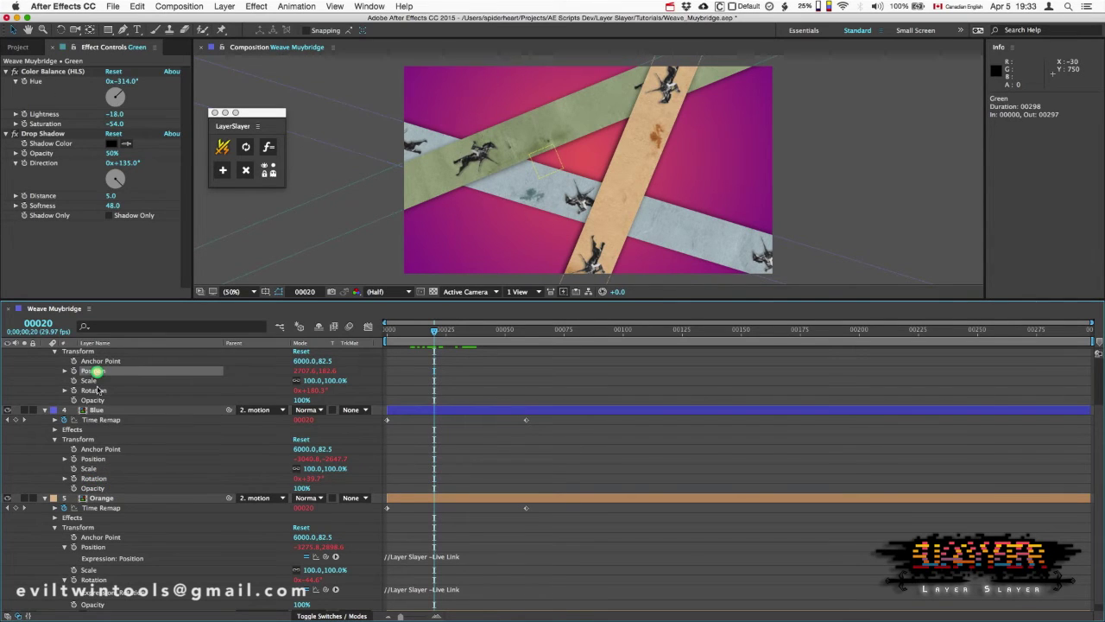
left_click(93, 390, "super")
left_click(92, 458, "super")
left_click(93, 477, "super")
left_click(269, 148)
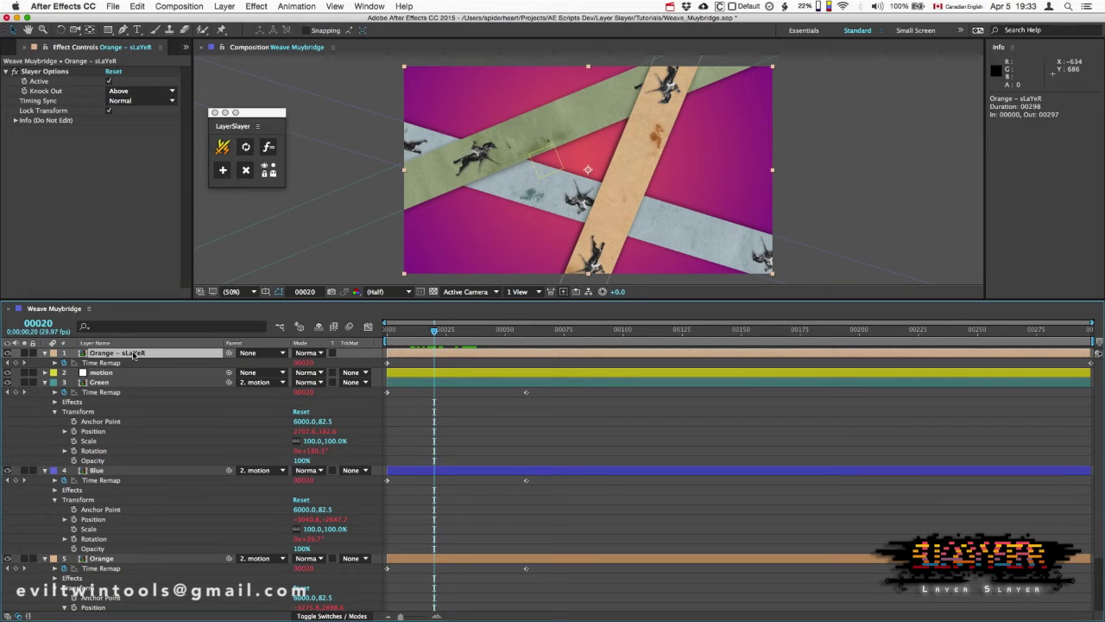
left_click(246, 148)
- Go to frame 21 and hide the Orange – sLaYeR layer
left_click_drag(435, 329, 438, 329)
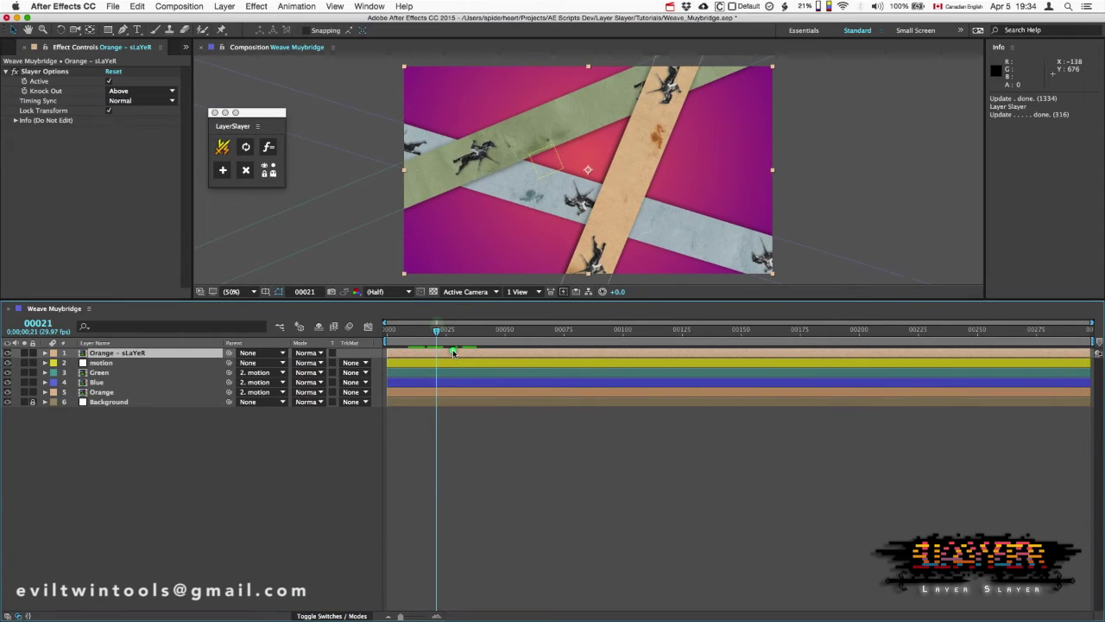
left_click(7, 353)
left_click(7, 353)
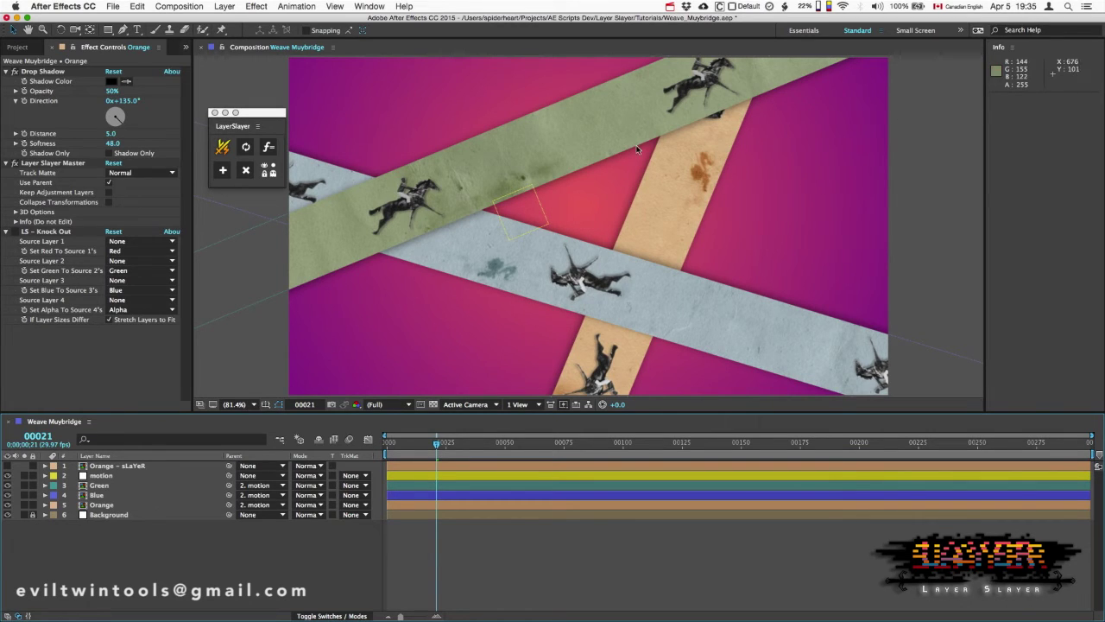
- Draw a closed four-point shape with the Pen tool over the crossing of the Green and Orange strips, extending above the frame
key("g")
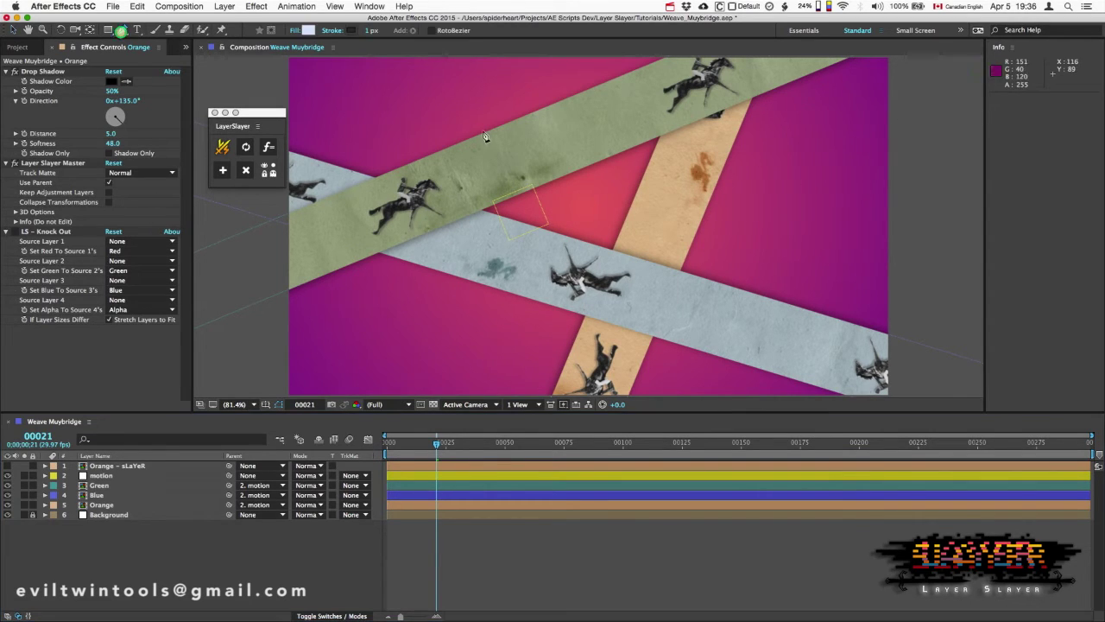
left_click(635, 153)
left_click(836, 121)
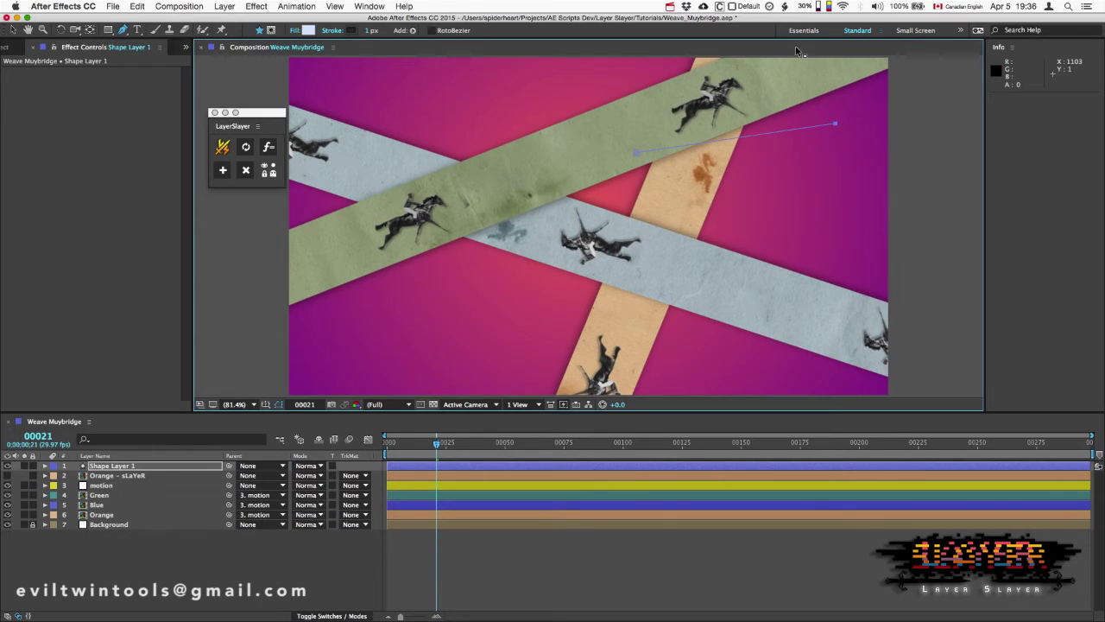
scroll(834, 118, "up", 3)
left_click(827, 80)
left_click(641, 104)
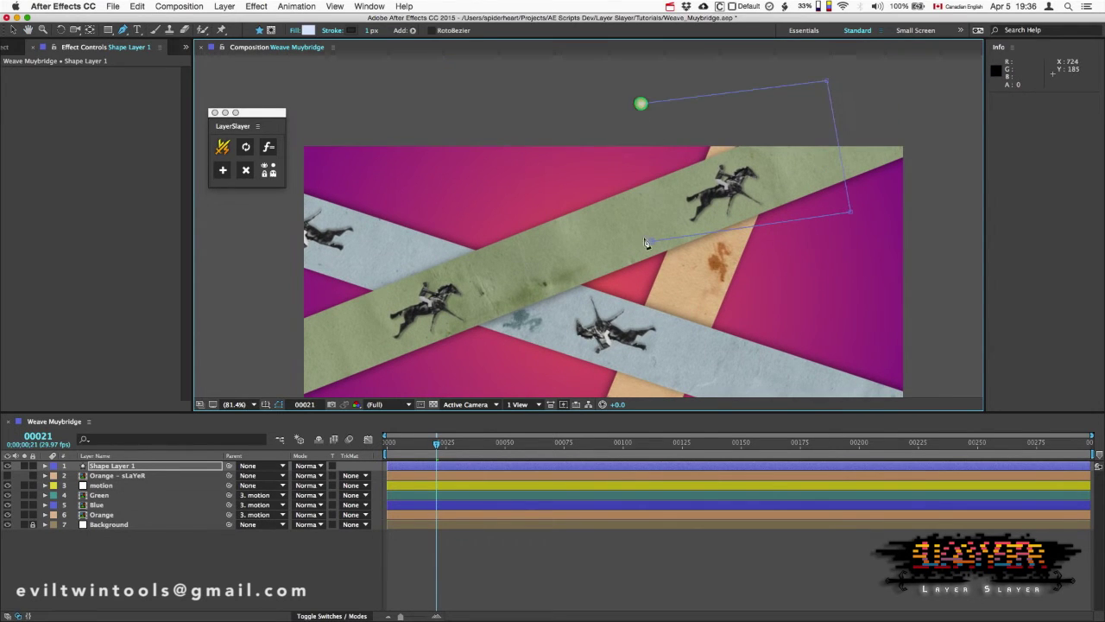
left_click_drag(651, 242, 645, 263)
- Reshape the shape's vertices so its lower edge parallels the Green strip and it covers the crossing out past the frame
left_click_drag(838, 223, 850, 192)
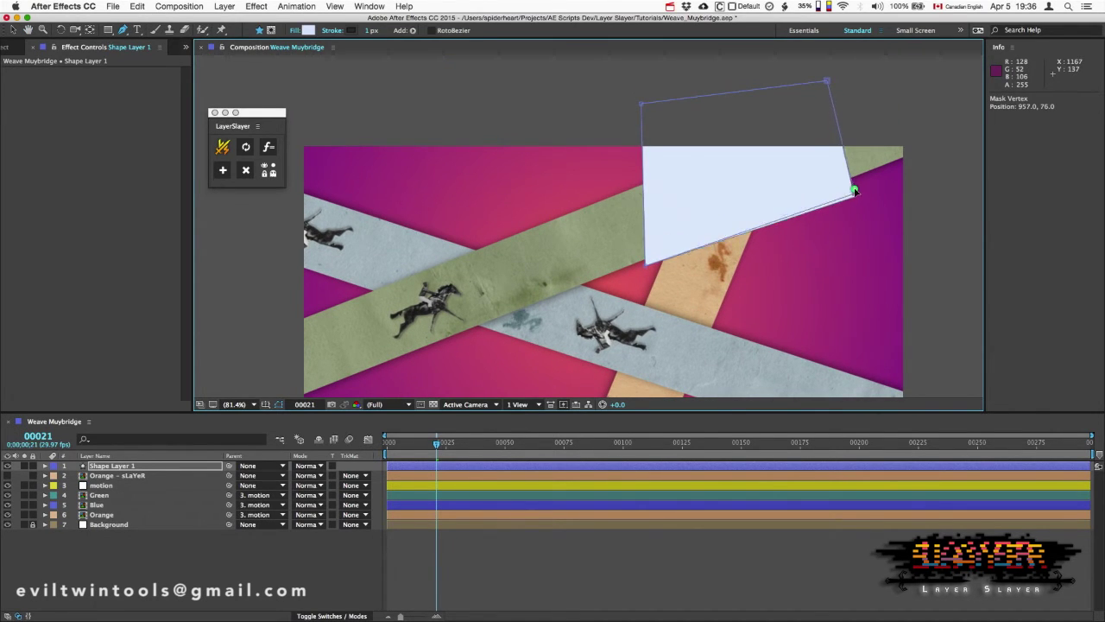
left_click_drag(827, 80, 854, 44)
left_click_drag(855, 191, 931, 158)
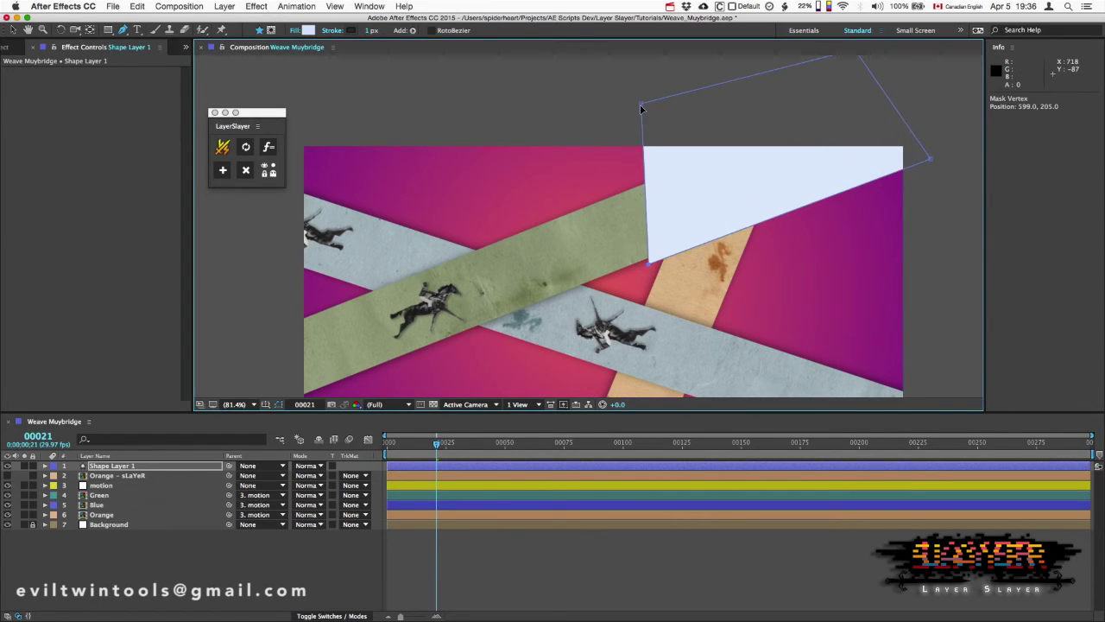
left_click_drag(640, 104, 617, 111)
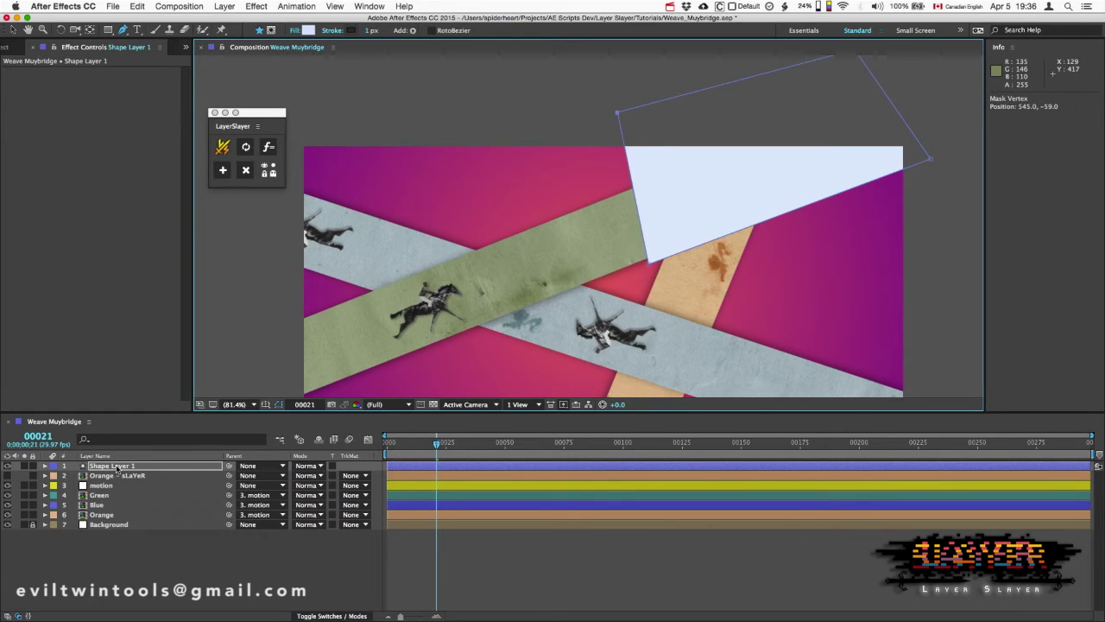
- Place Shape Layer 1 directly above the Orange layer and set Orange's track matte to Alpha Inverted Matte "Shape Layer 1"
left_click_drag(117, 468, 106, 517)
left_click(101, 515)
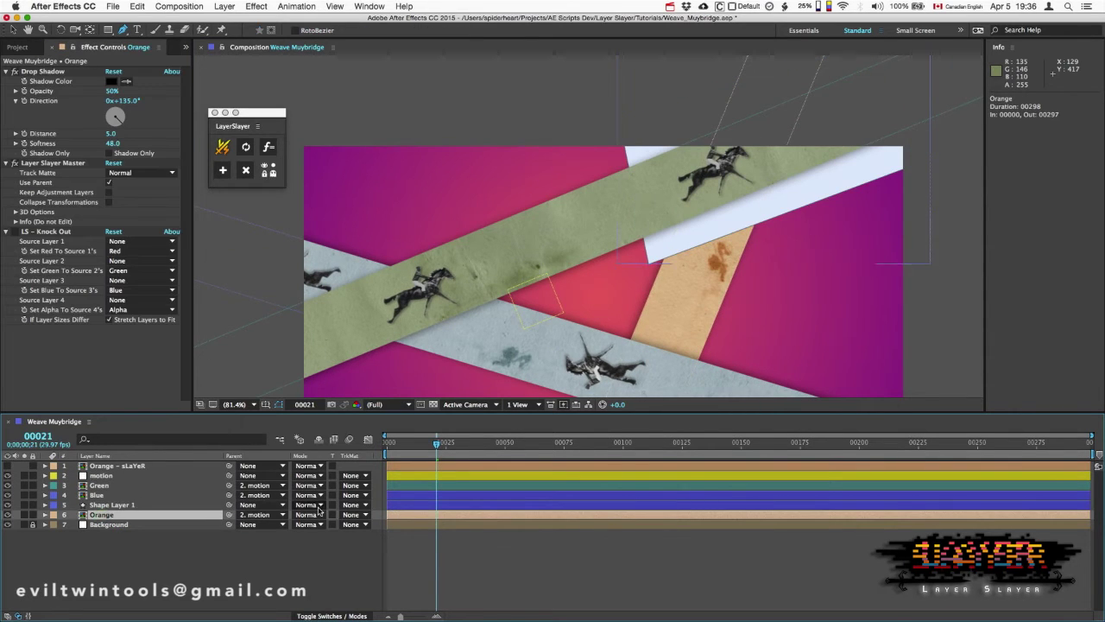
left_click(356, 516)
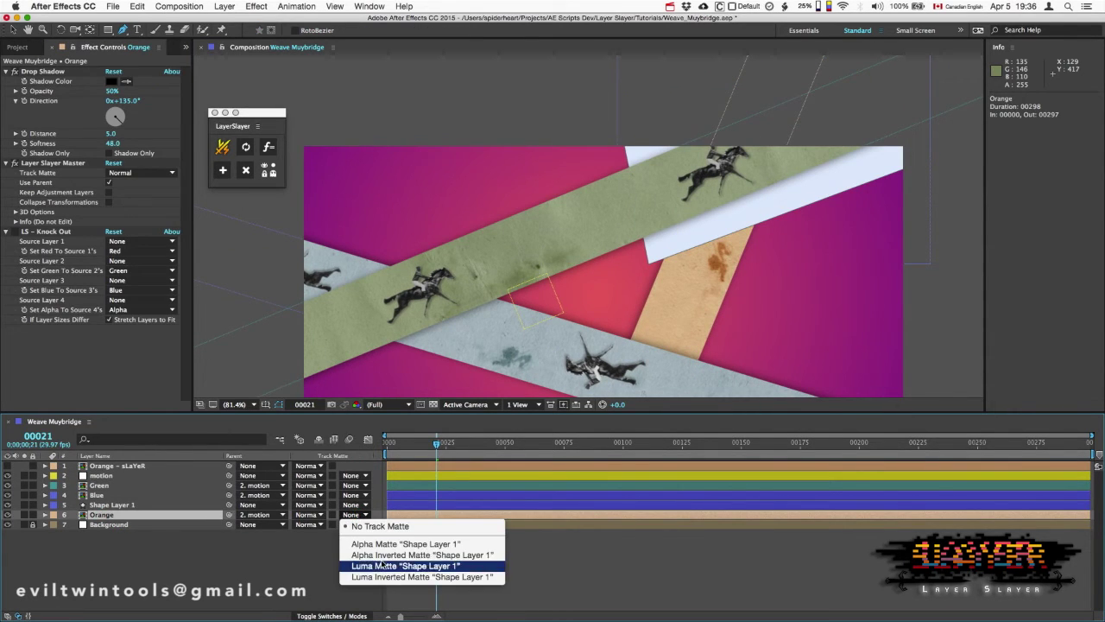
left_click(382, 556)
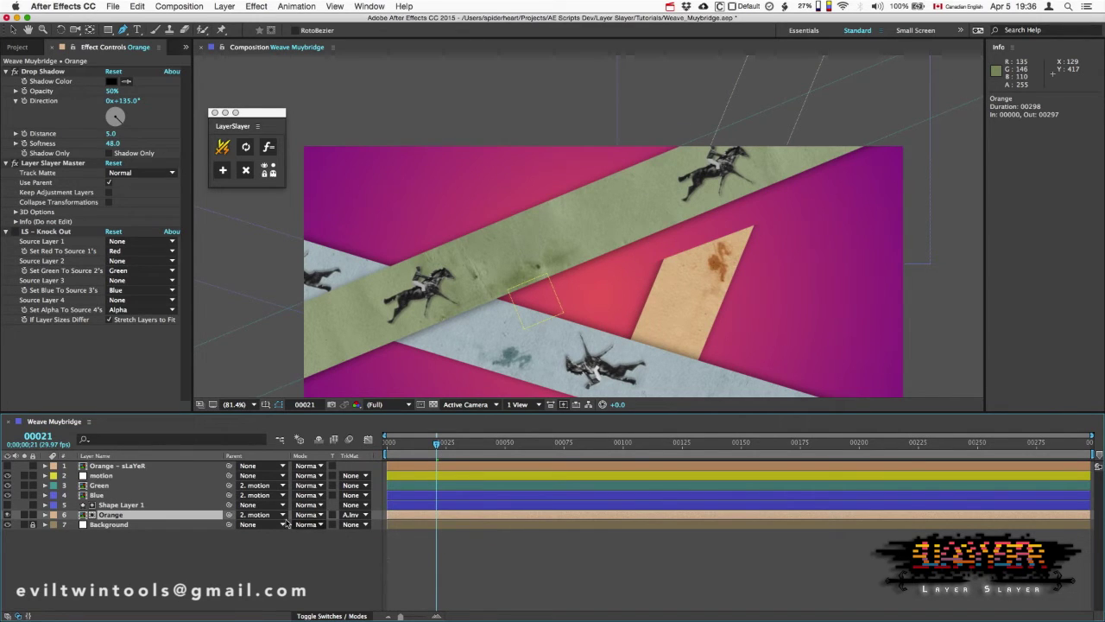
- Rename Shape Layer 1 as Matte and parent it to the Green layer
left_click(112, 505)
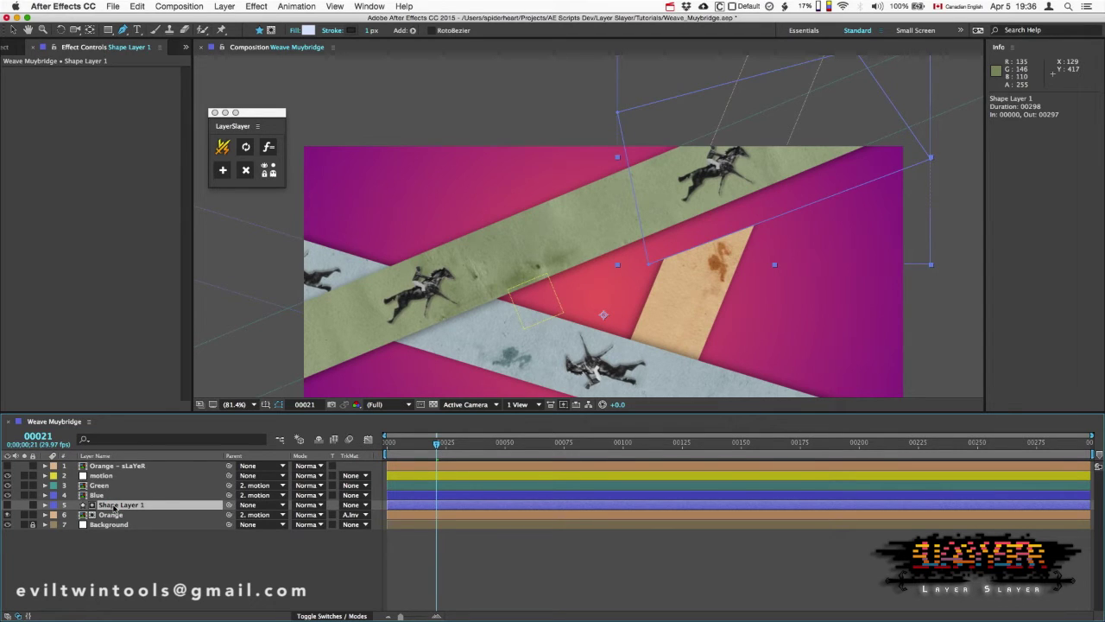
type("Matte")
key("Return")
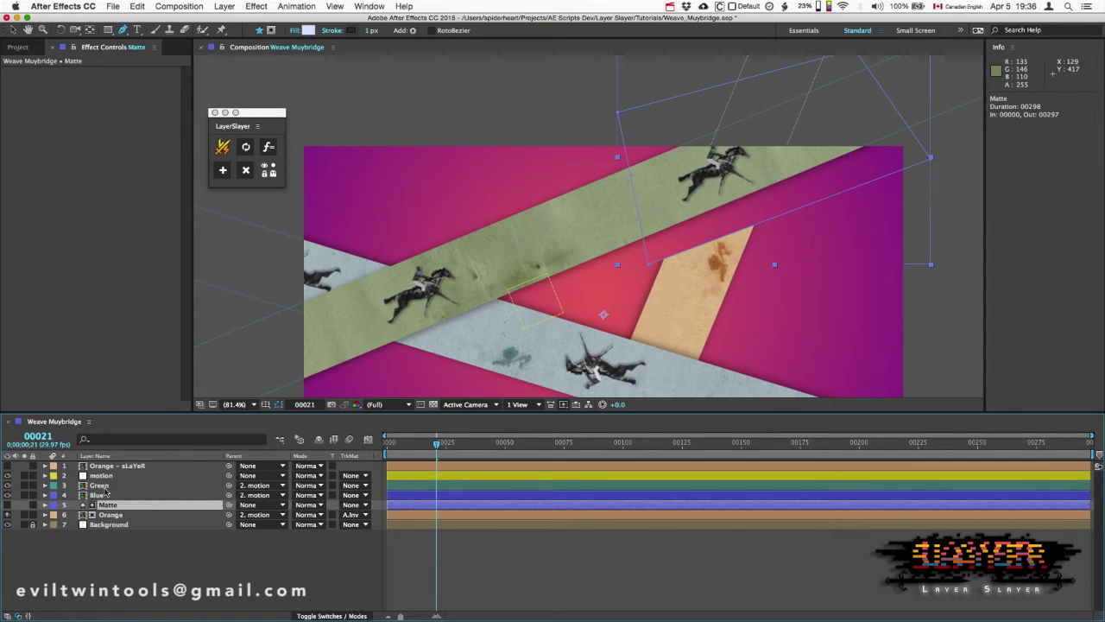
left_click(258, 504)
left_click(266, 557)
- Update the Orange layer's slayer and show the Orange – sLaYeR layer
left_click(122, 515)
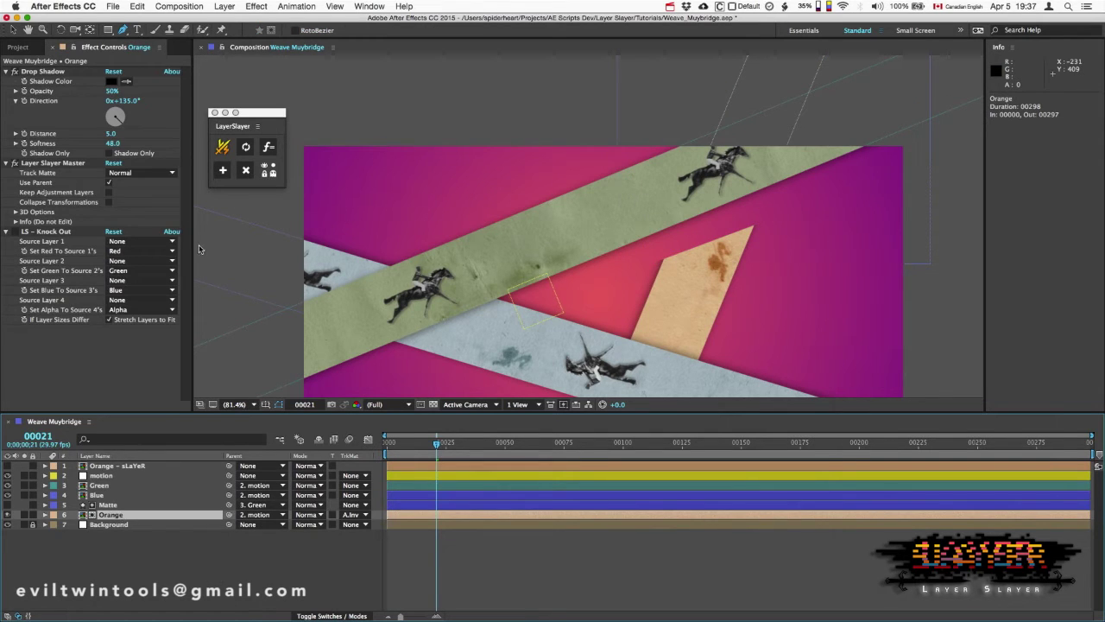
left_click(245, 147)
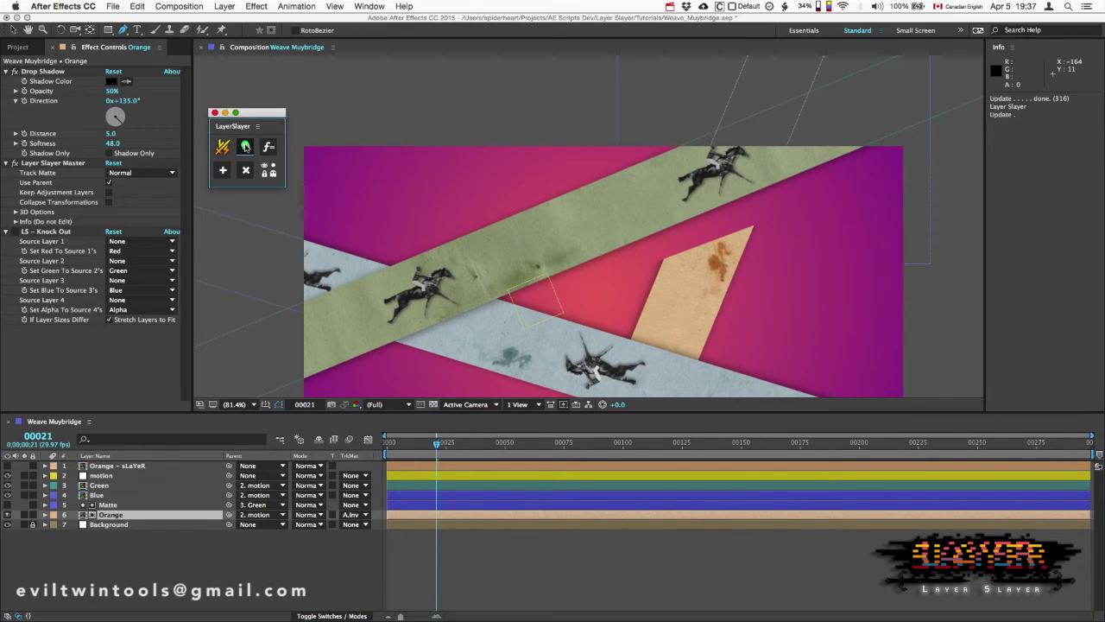
left_click(9, 467)
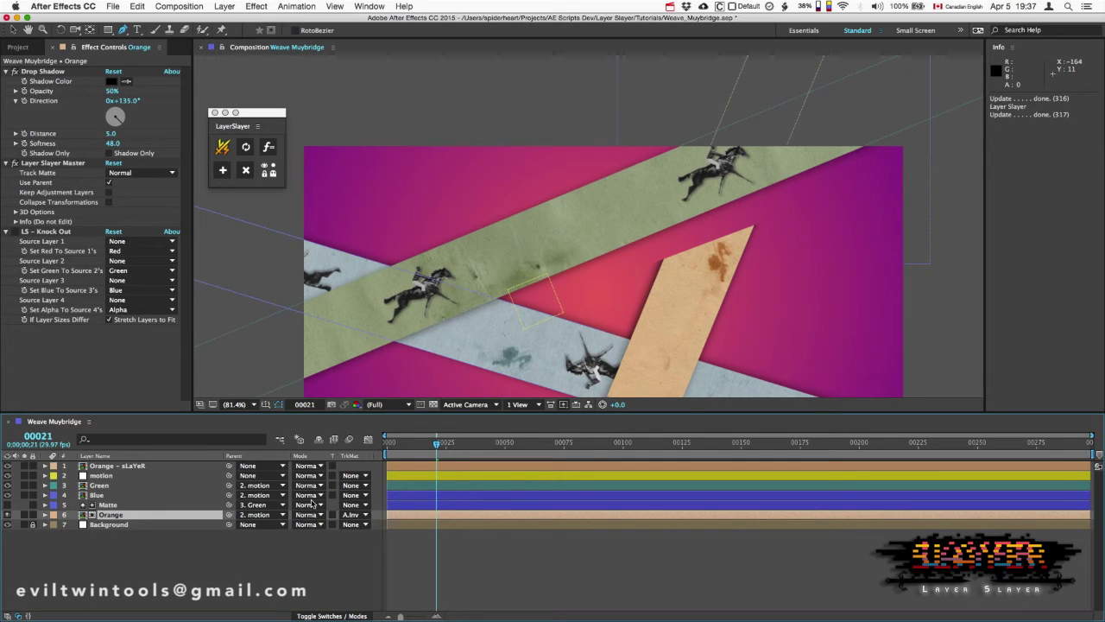
key("h")
left_click_drag(776, 269, 798, 173)
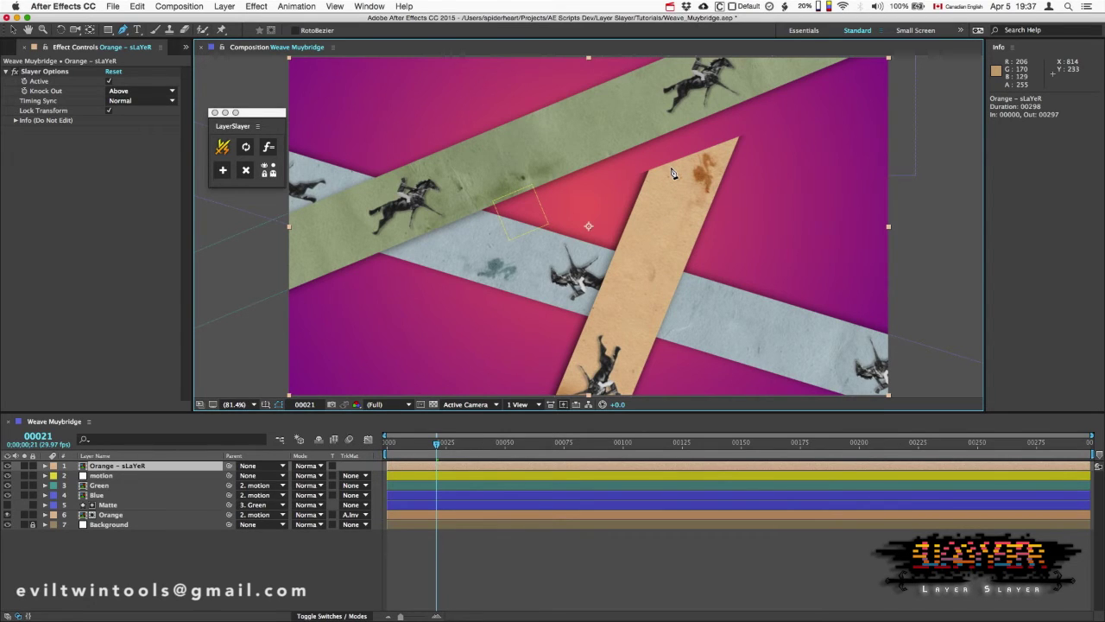
- Set the Orange layer's Layer Slayer Master Track Matte option to Inverted and update its slayer
left_click(111, 515)
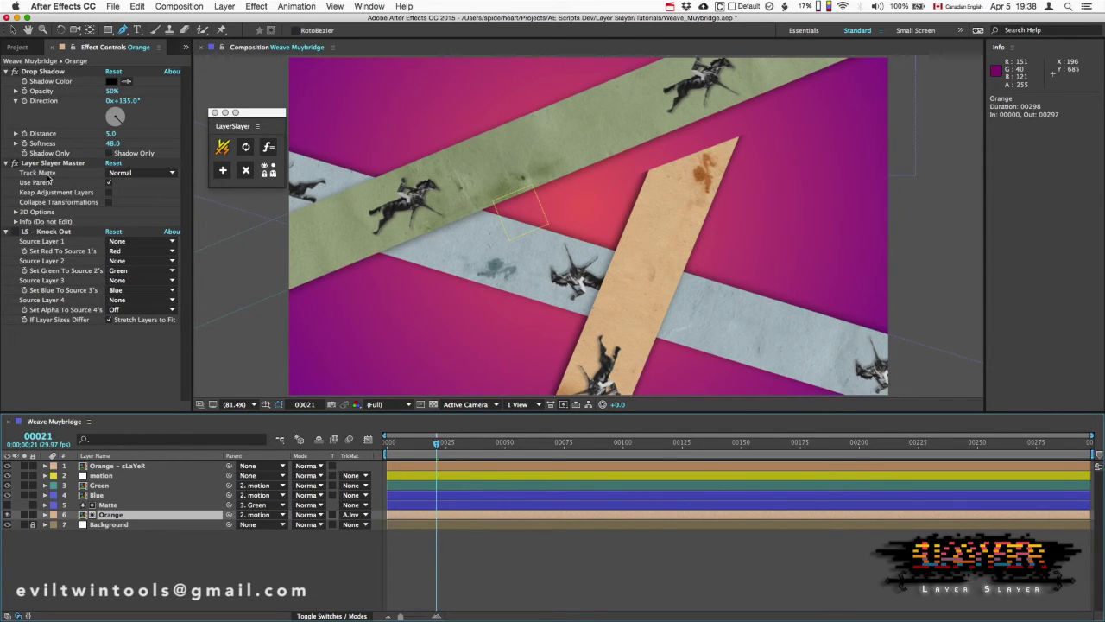
left_click(134, 173)
left_click(130, 208)
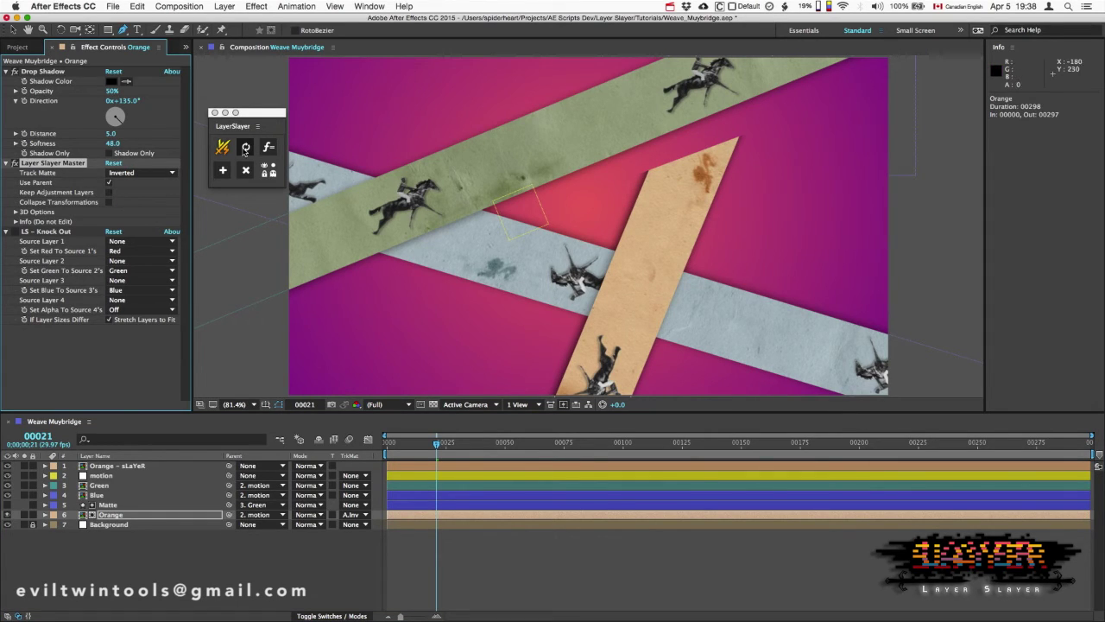
left_click(246, 148)
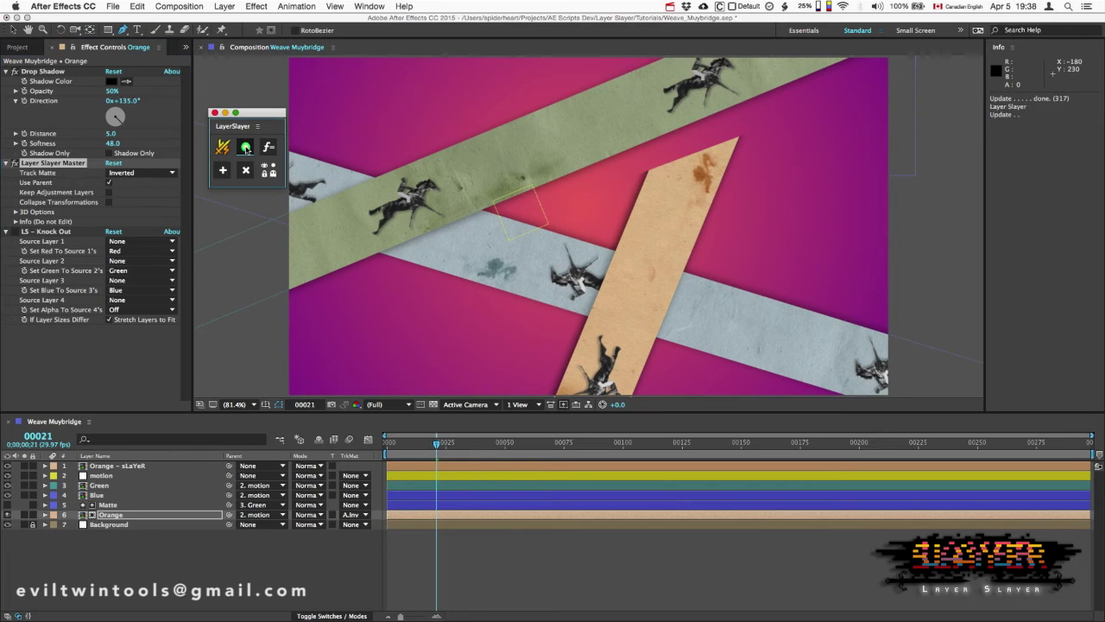
left_click(246, 149)
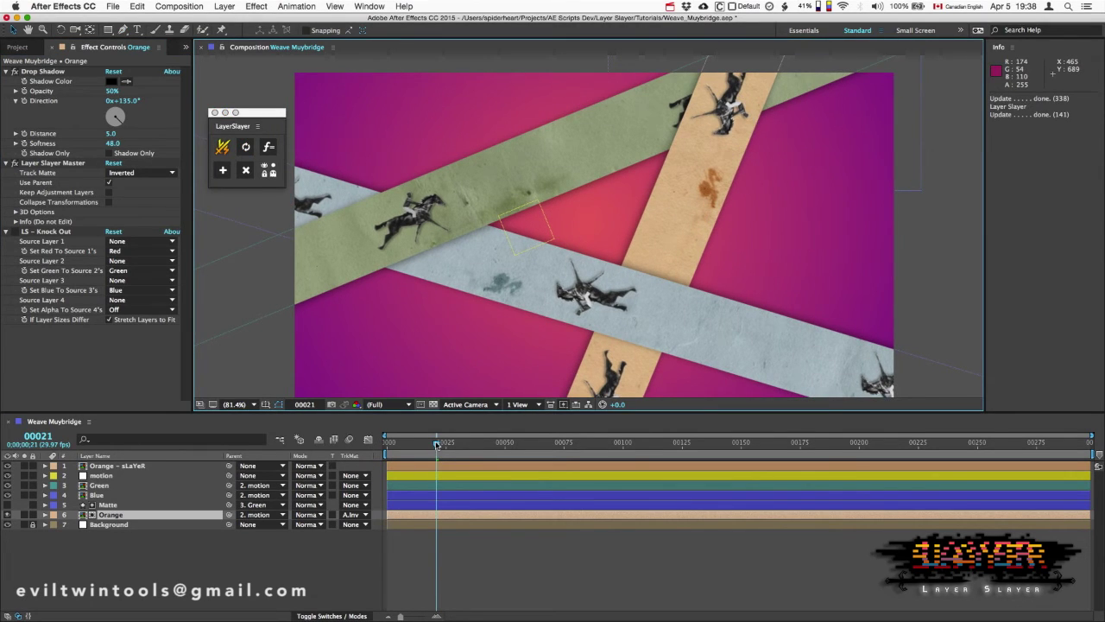
- Go to frame 15 and move two vertices of the Matte shape upward, bringing its lower edge closer to the Green strip's edge
mouse_move(436, 444)
left_mouse_down()
mouse_move(415, 444)
mouse_move(423, 457)
left_mouse_up()
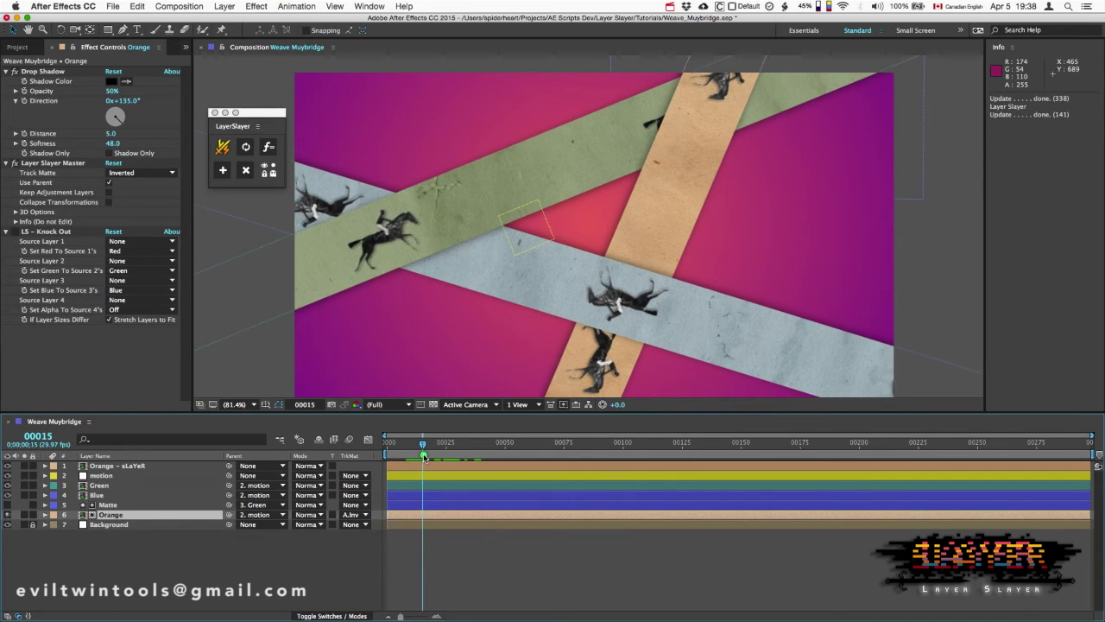
left_click(647, 200)
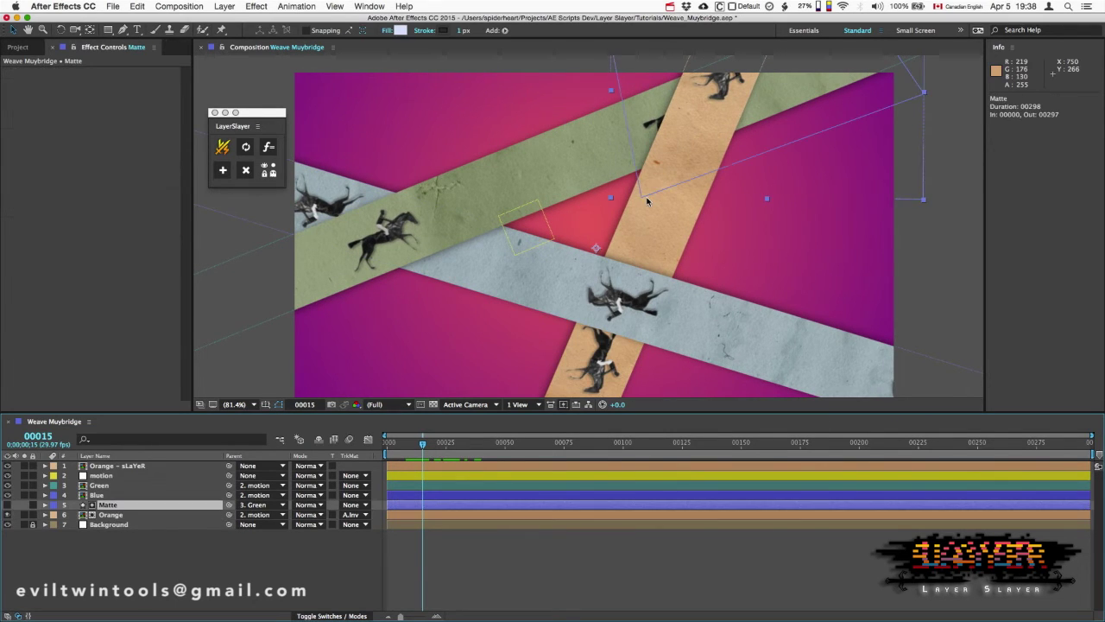
key("g")
left_click_drag(641, 197, 625, 182)
left_click_drag(923, 94, 930, 65)
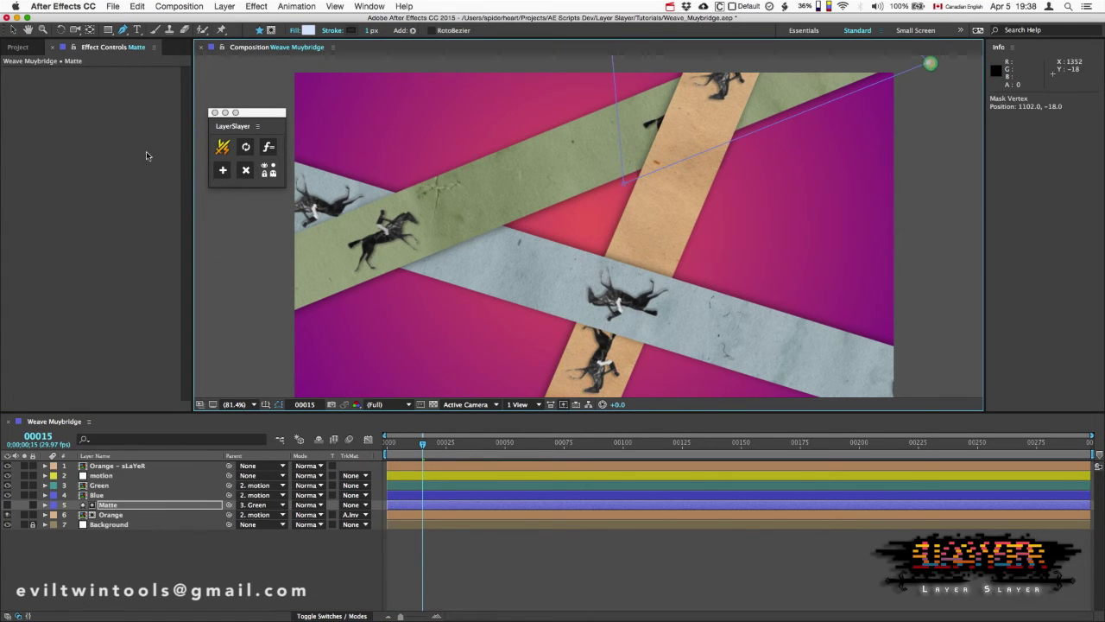
- Update the Orange – sLaYeR layer with the revised matte and play a short preview of the weave
left_click(245, 147)
left_click(642, 214)
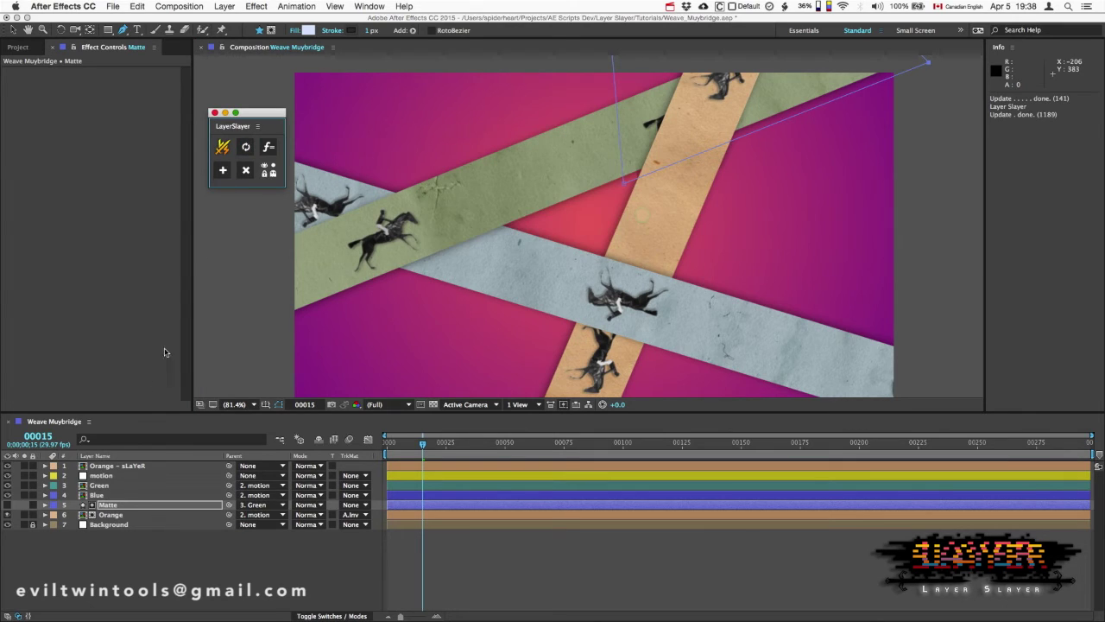
left_click(113, 466)
left_click(245, 147)
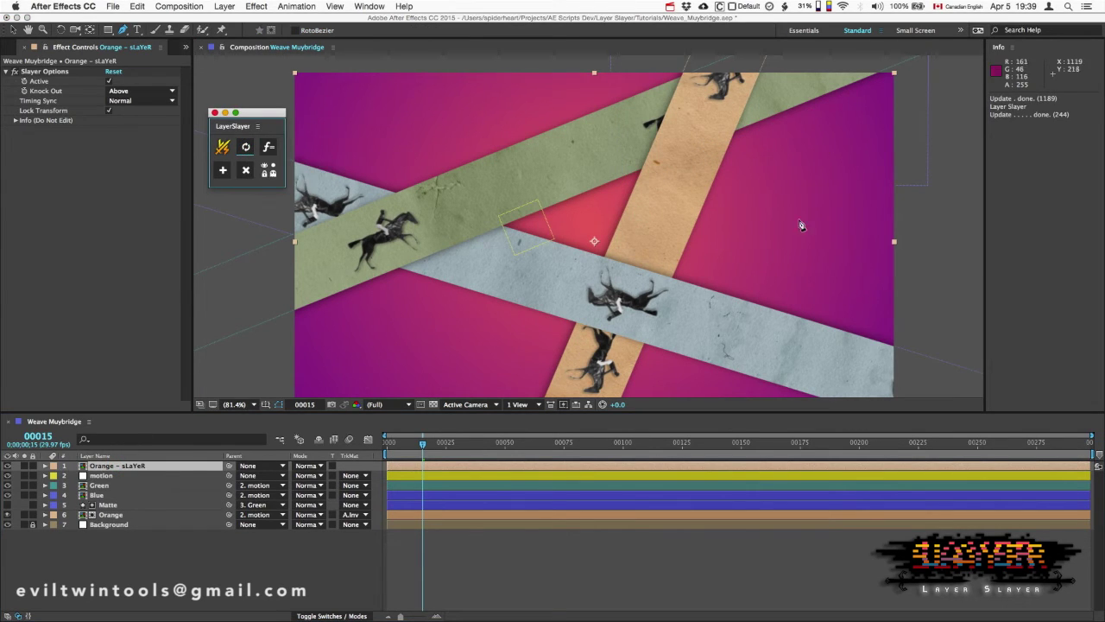
key("space")
key("space")
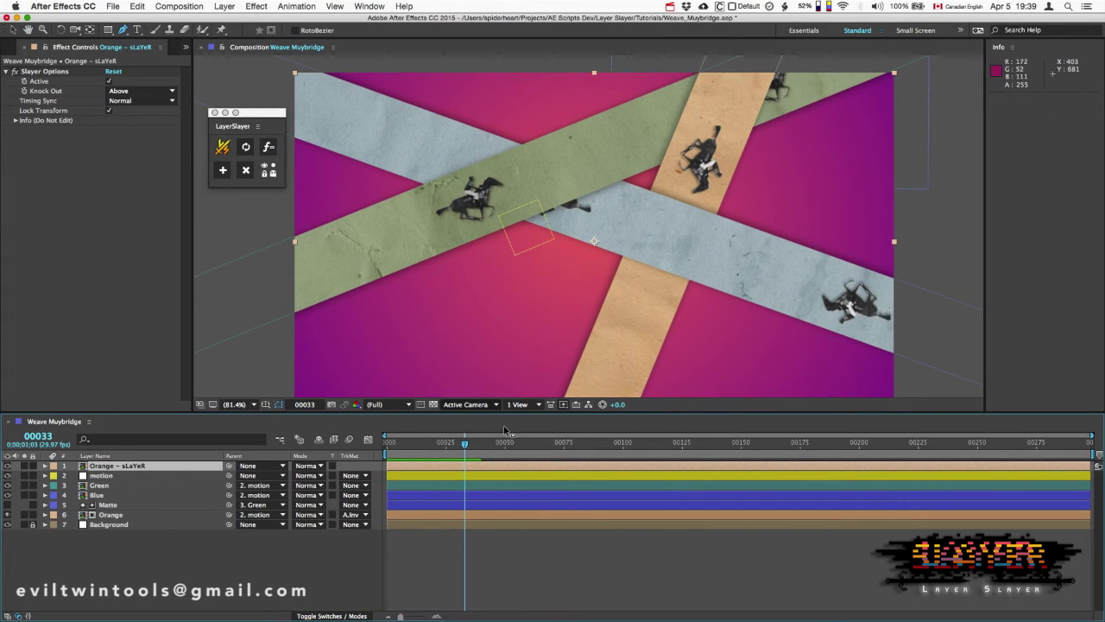
- Go to frame 20 and rotate the motion null to about 1x+101°
mouse_move(466, 444)
left_mouse_down()
mouse_move(428, 449)
mouse_move(437, 455)
left_mouse_up()
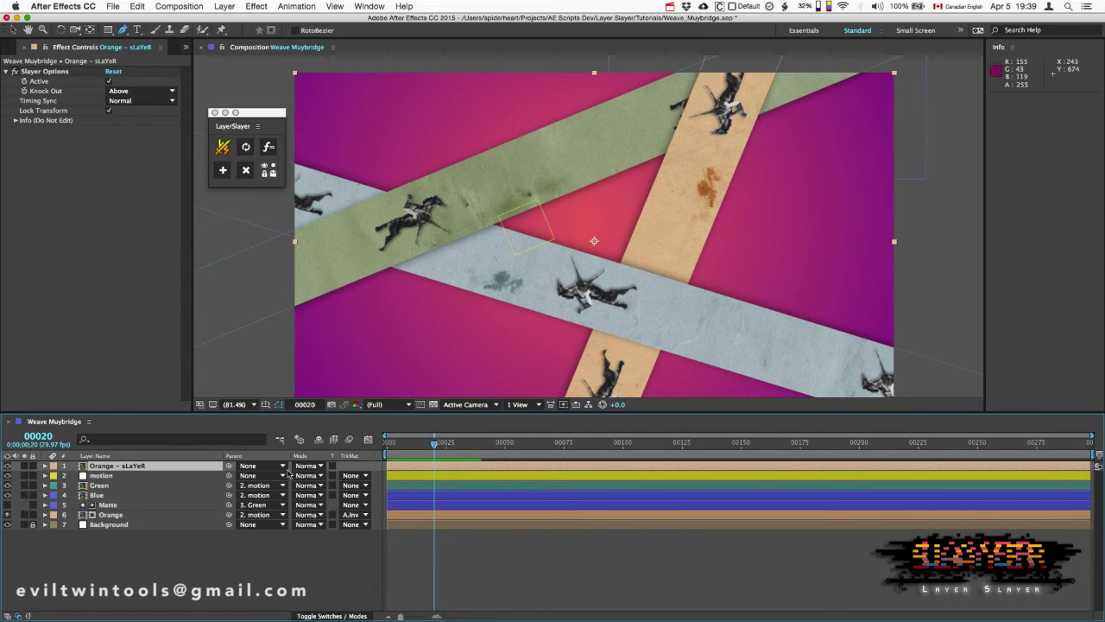
left_click(108, 475)
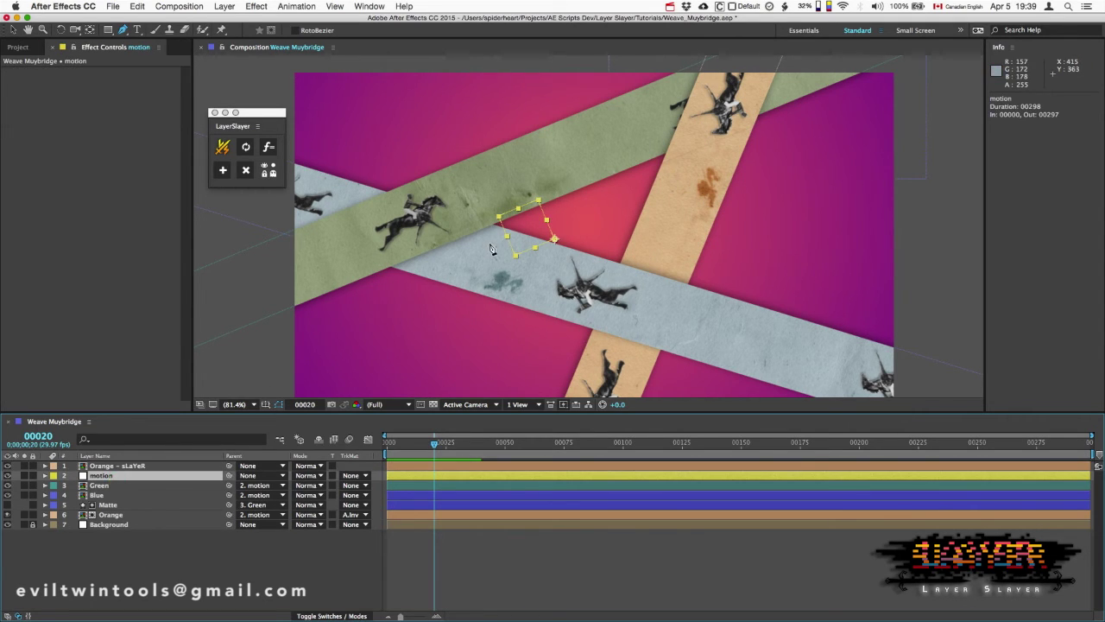
key("w")
mouse_move(527, 238)
left_mouse_down()
mouse_move(535, 272)
mouse_move(528, 253)
left_mouse_up()
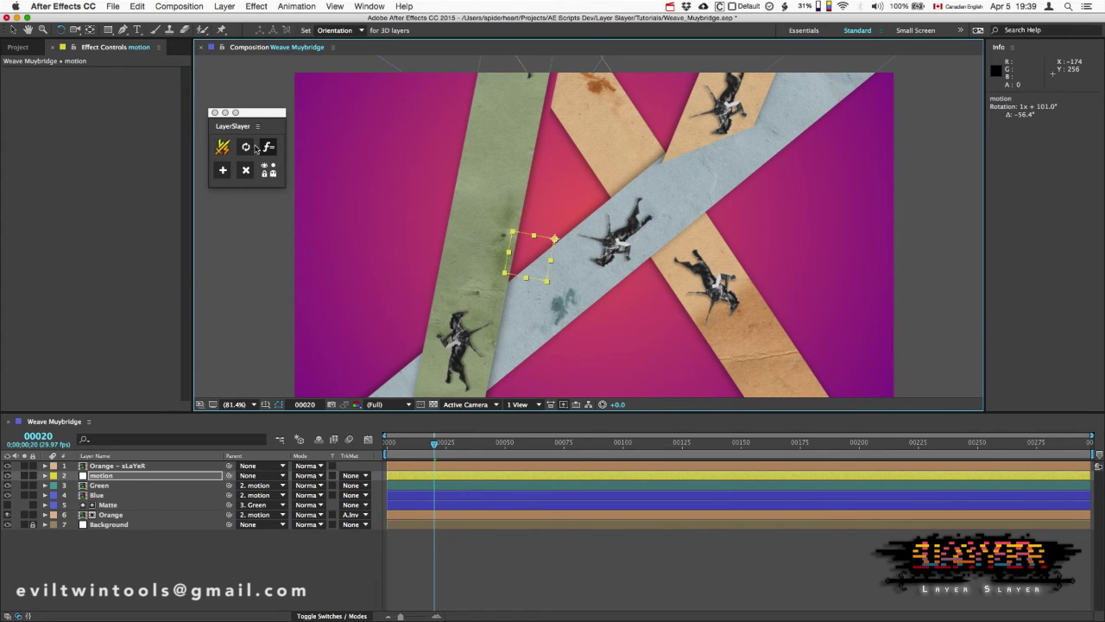
- Update the Orange – sLaYeR layer to match the rotated strips and scrub to frame 26 to check the weave
left_click(255, 148)
left_click(648, 216)
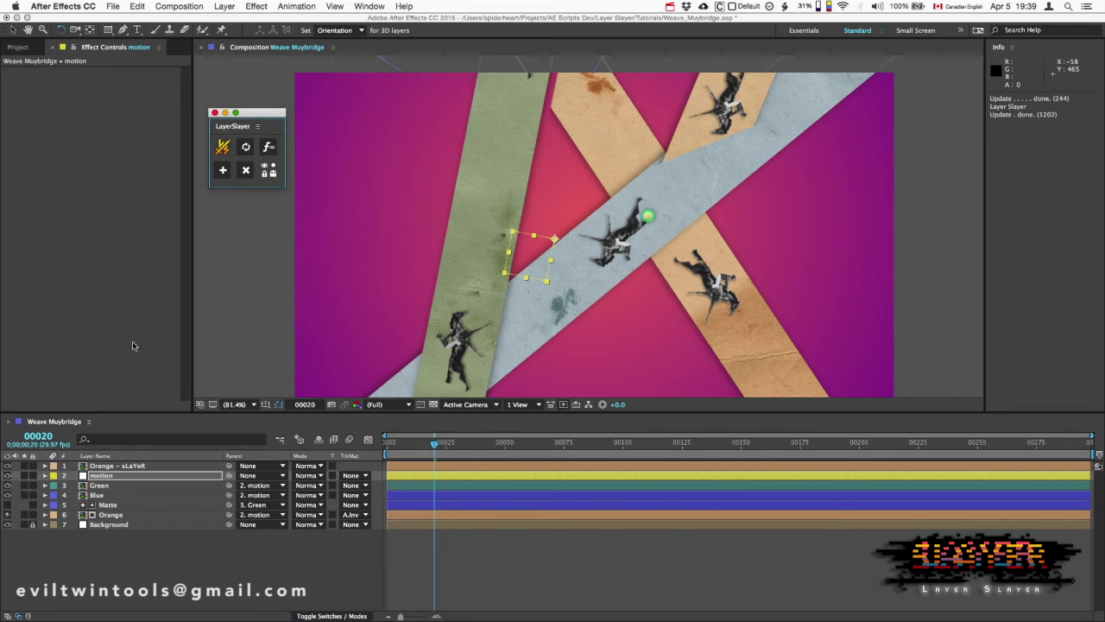
left_click(113, 465)
left_click(244, 152)
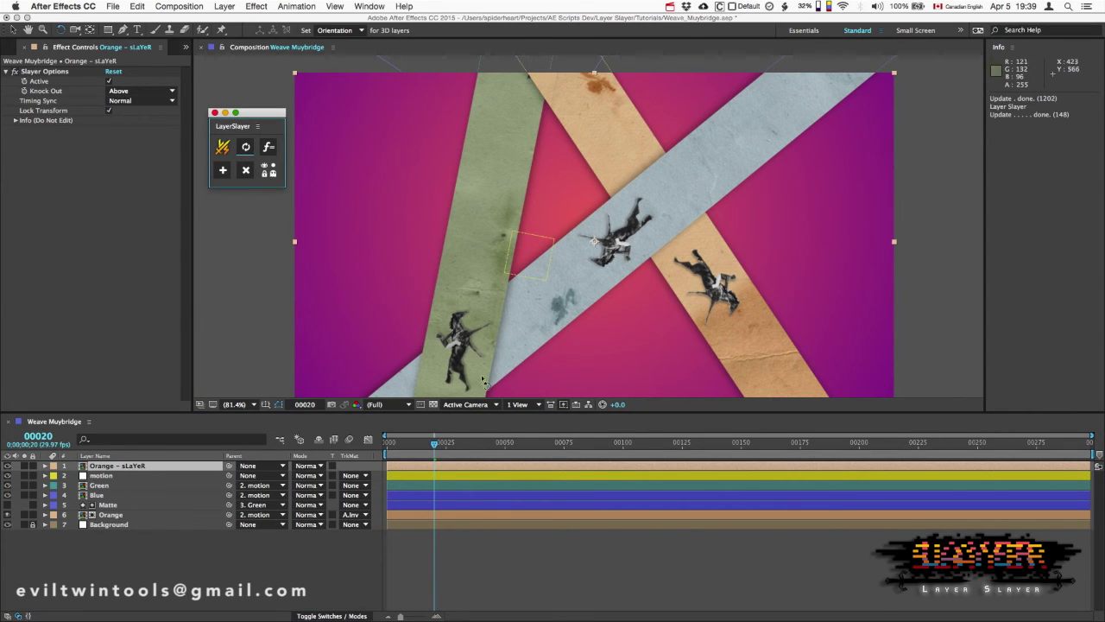
left_click_drag(439, 445, 448, 443)
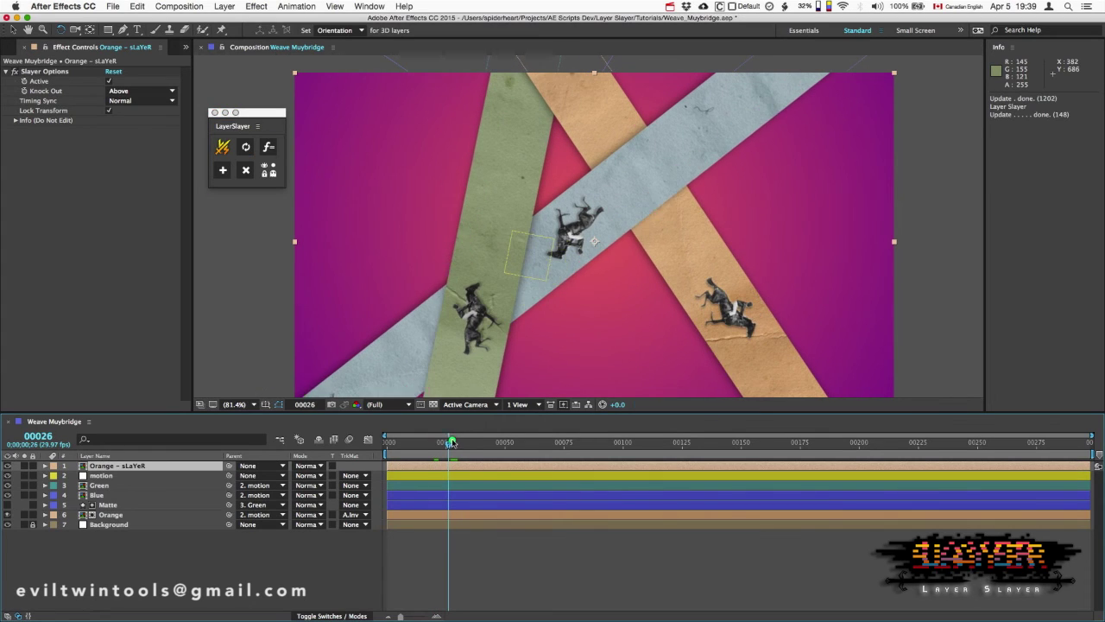
- Move the motion null to about 525.5, 510.2, scale it up and rotate it, then update the comp's slayers
key("v")
left_click_drag(531, 259, 495, 285)
left_click(495, 285)
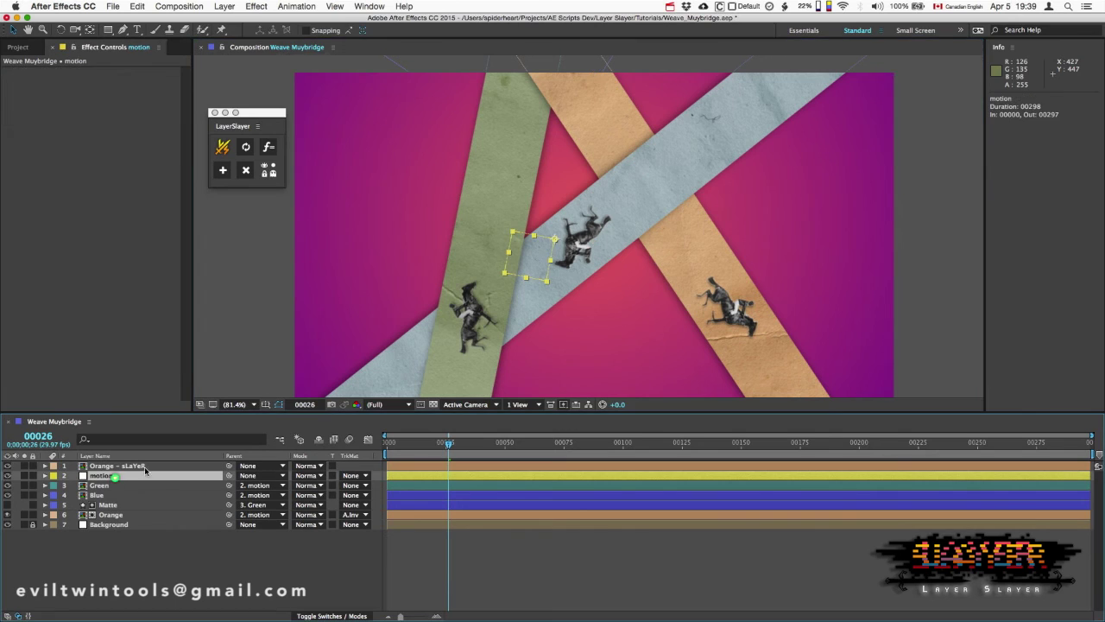
left_click_drag(531, 259, 515, 329)
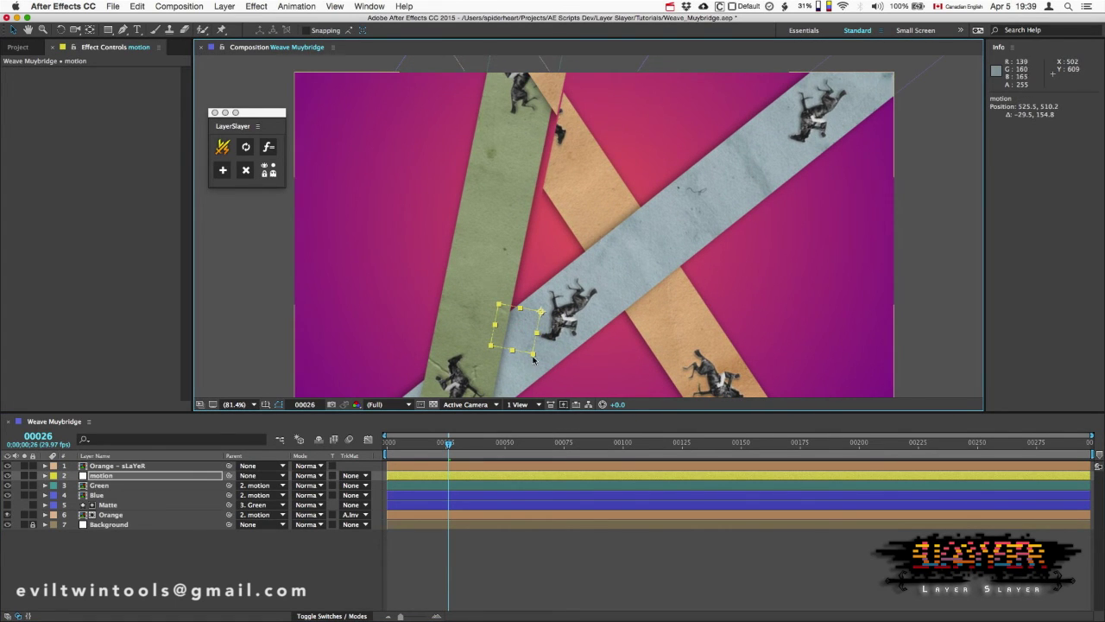
left_click_drag(533, 353, 534, 176)
key("w")
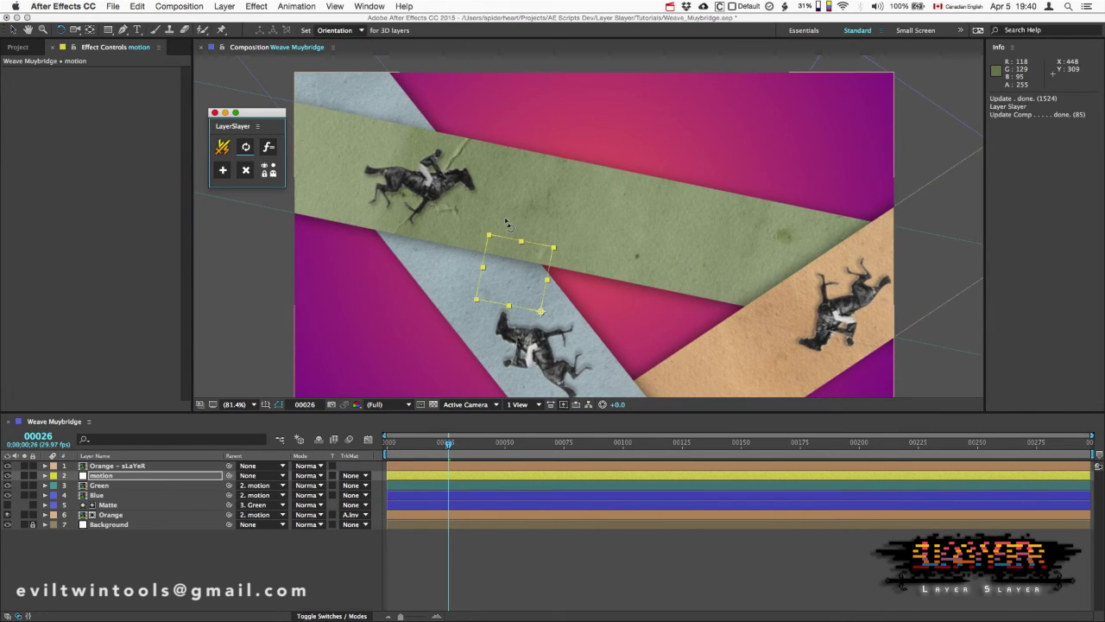
- Live-link all of the motion null's transform properties, from Anchor Point to Opacity, with LayerSlayer and update the comp's slayers
left_click(45, 478)
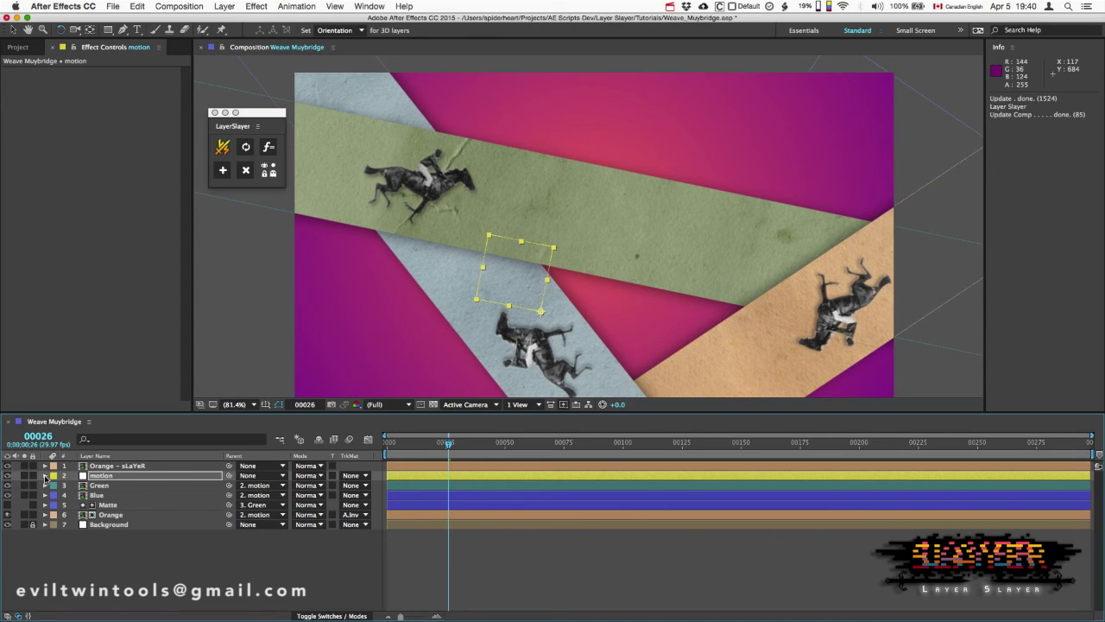
left_click(45, 475)
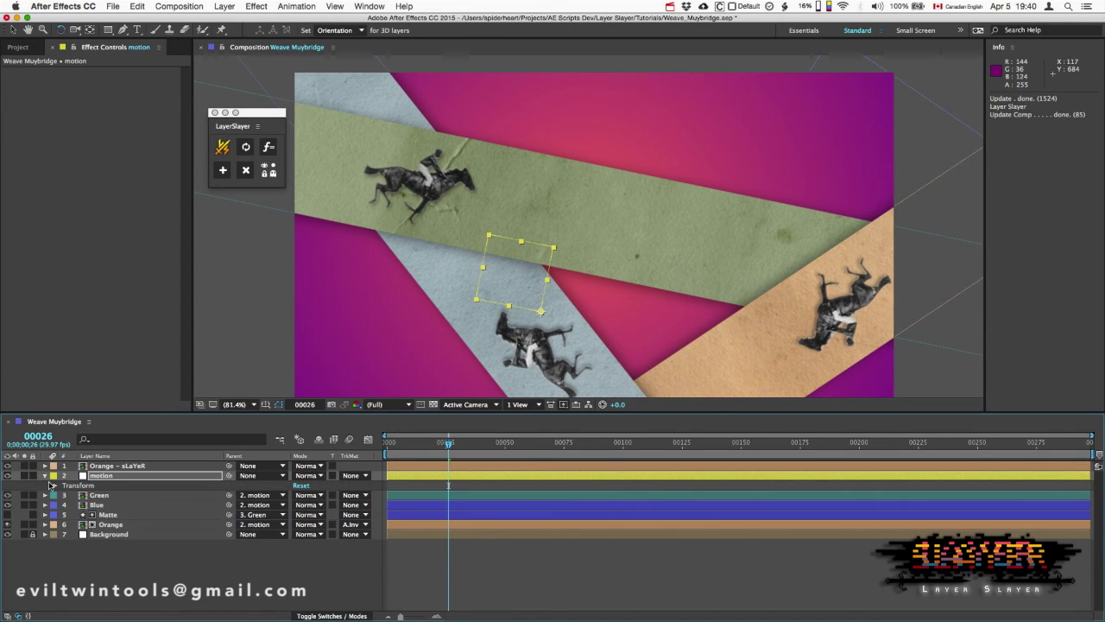
left_click(55, 487)
left_click_drag(98, 498, 100, 538)
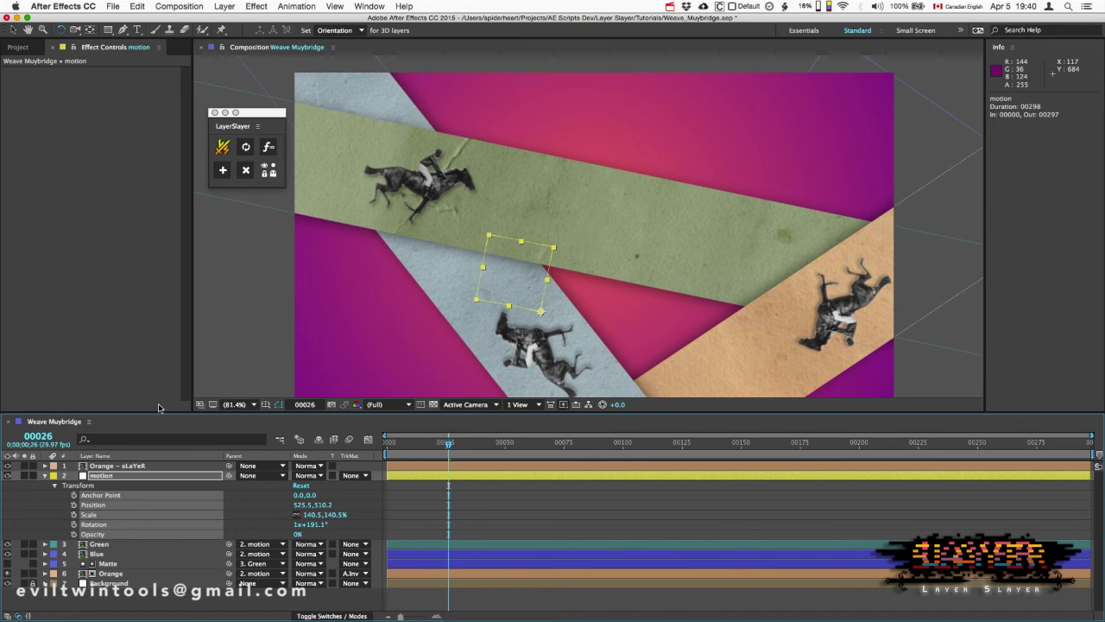
left_click(269, 149)
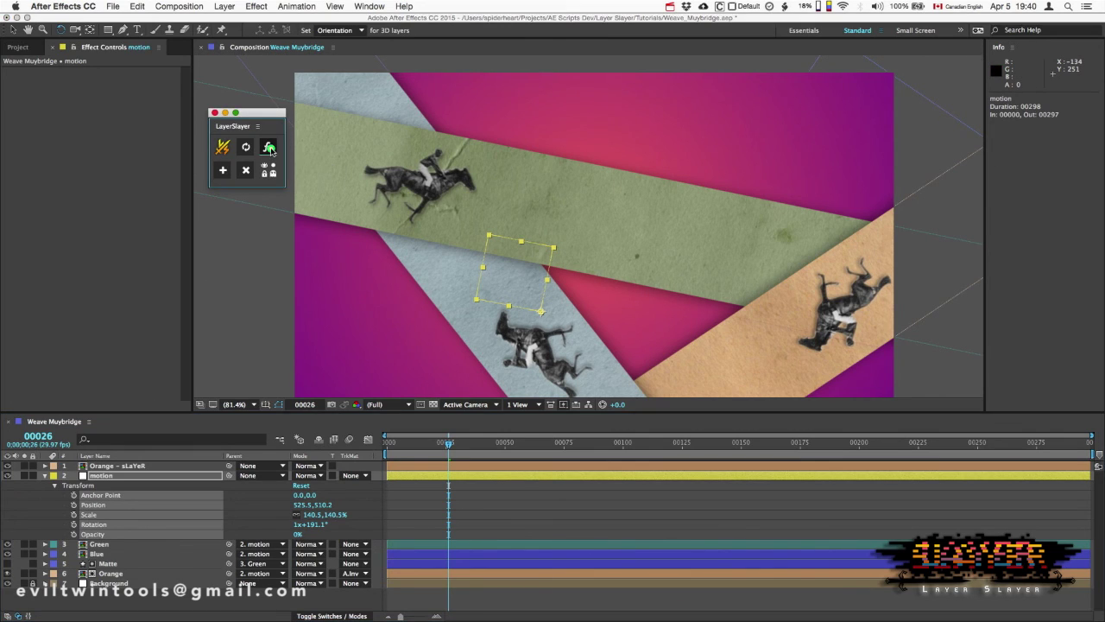
left_click(245, 146)
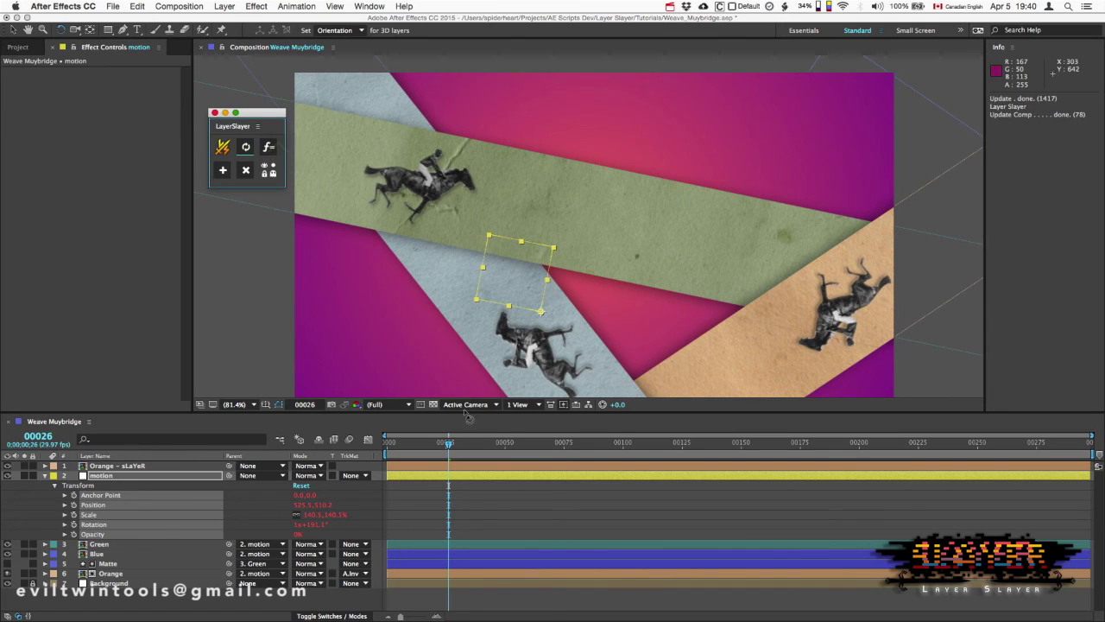
- Test the live links at frames 23 and 31, moving the motion null to about 729, 212.8 and rotating it to about 0x+341°
left_click(441, 442)
mouse_move(511, 247)
left_mouse_down()
mouse_move(500, 222)
mouse_move(529, 241)
mouse_move(469, 249)
mouse_move(501, 245)
left_mouse_up()
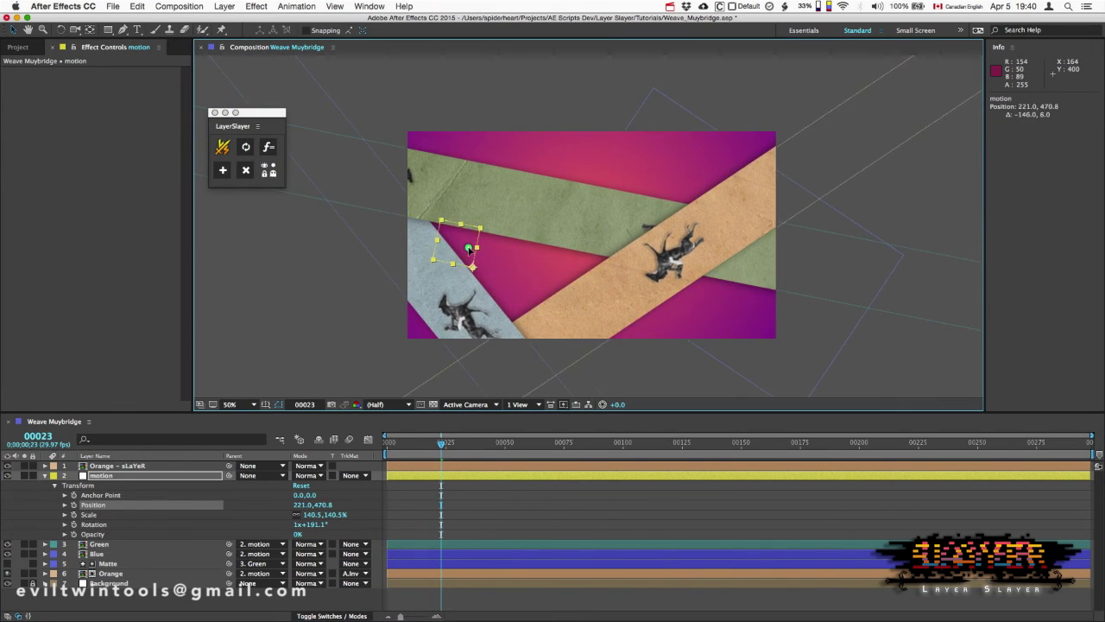
left_click_drag(442, 446, 460, 444)
key("w")
left_click_drag(496, 255, 486, 243)
key("v")
left_click_drag(486, 240, 600, 216)
key("w")
key("v")
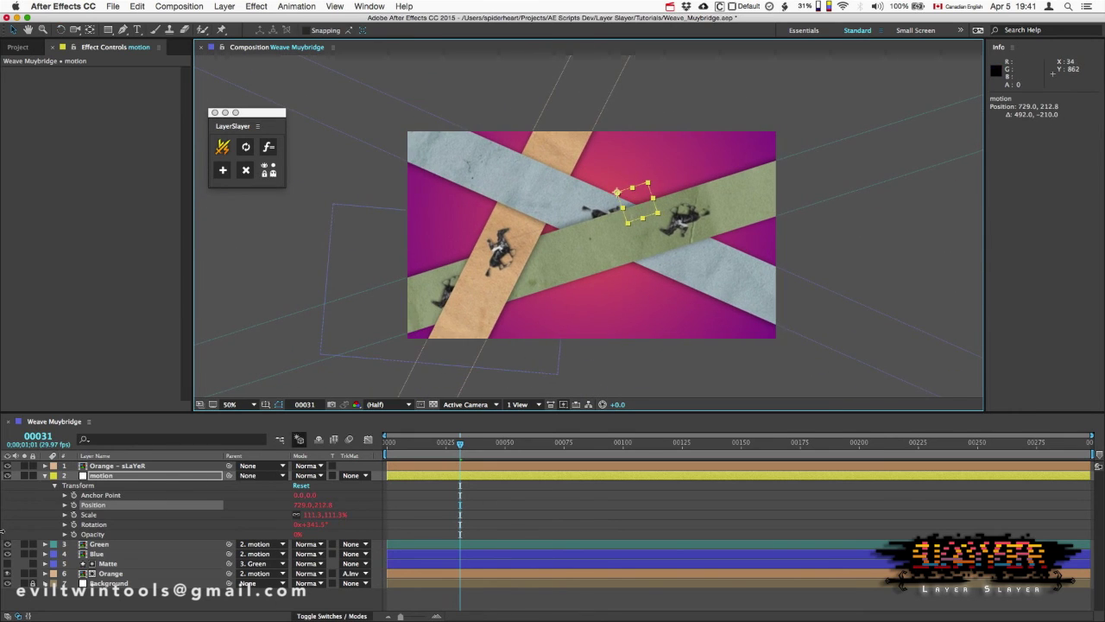